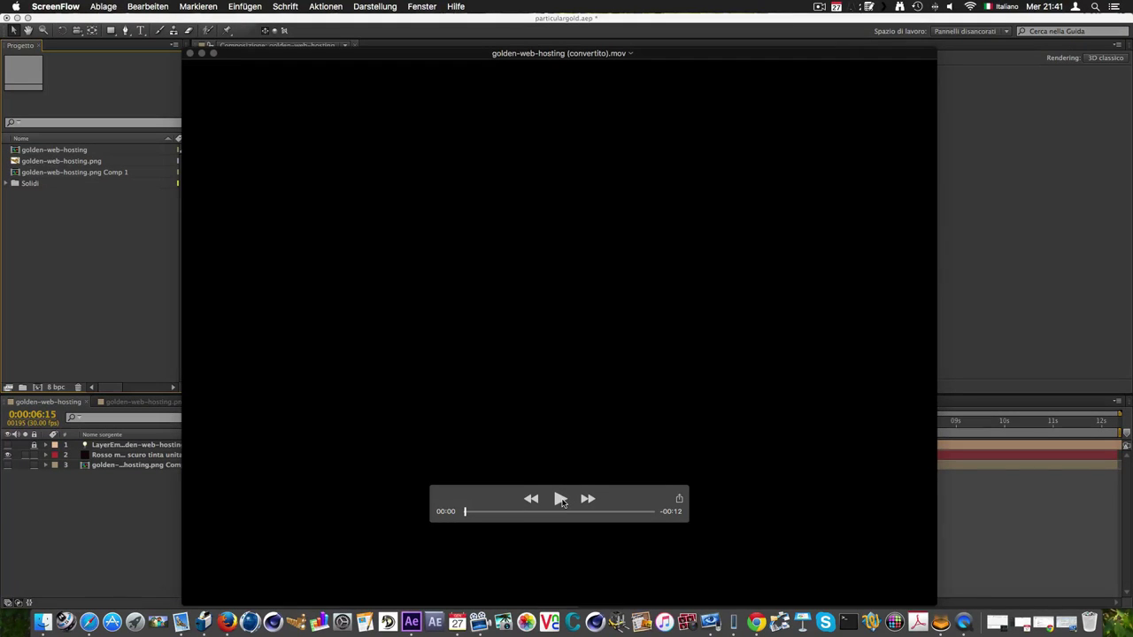
# Play the finished golden particle movie in QuickTime, then rewind to 00:00 and replay it.
pyautogui.click(560, 499)
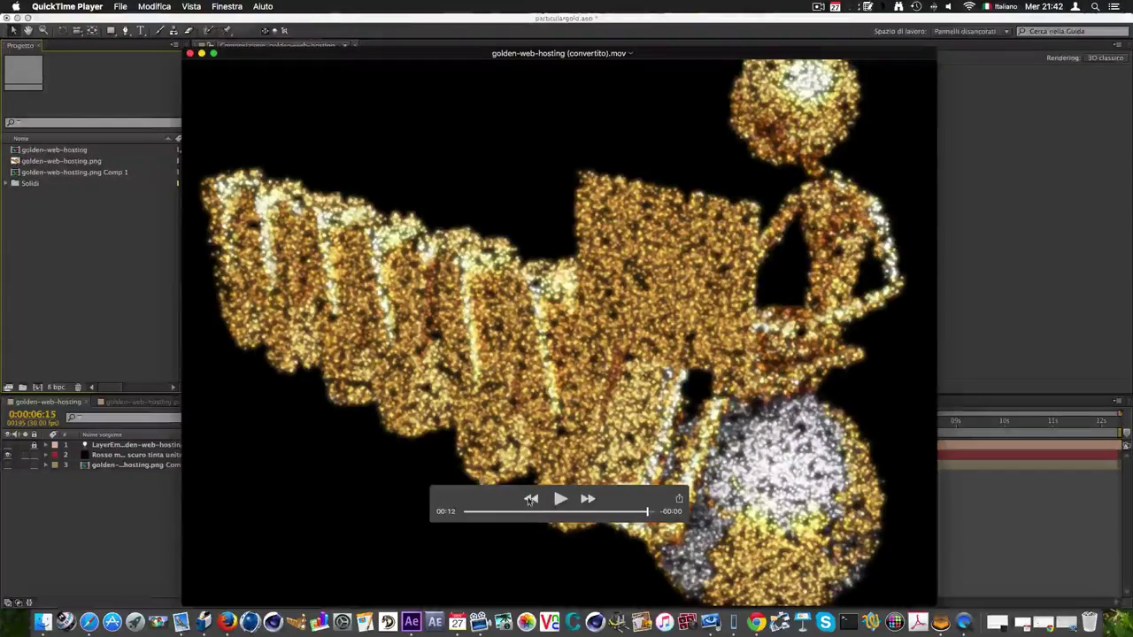
pyautogui.click(530, 500)
pyautogui.moveTo(624, 513); pyautogui.dragTo(465, 511)
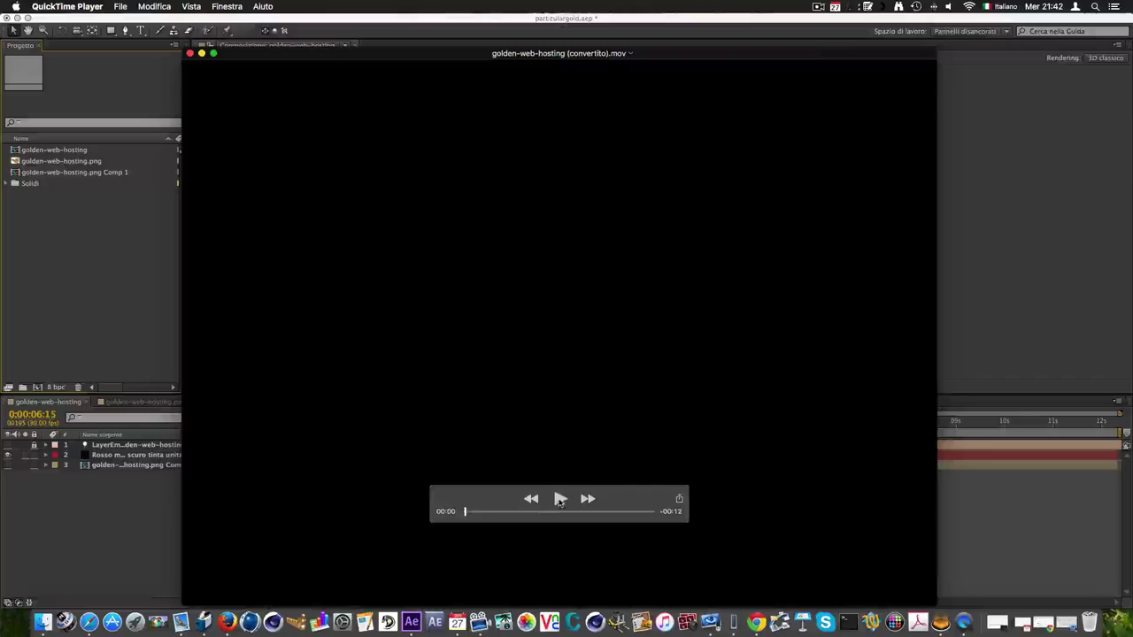
pyautogui.click(560, 500)
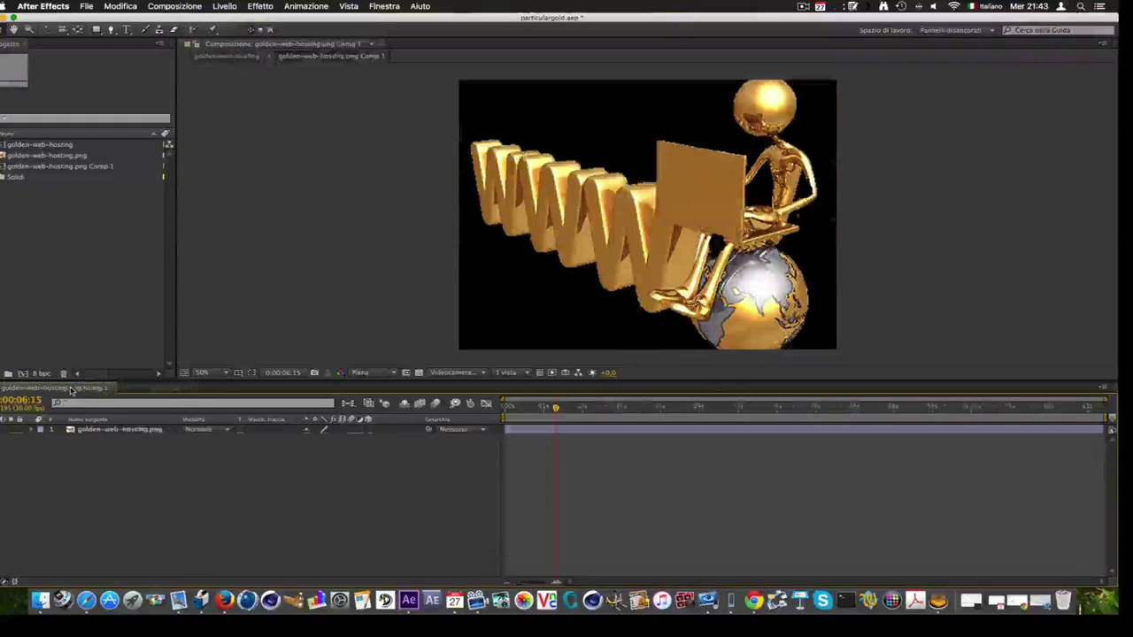
# Close the Comp 1 timeline and create a new 1280 x 948 composition from golden-web-hosting.png.
pyautogui.click(106, 389)
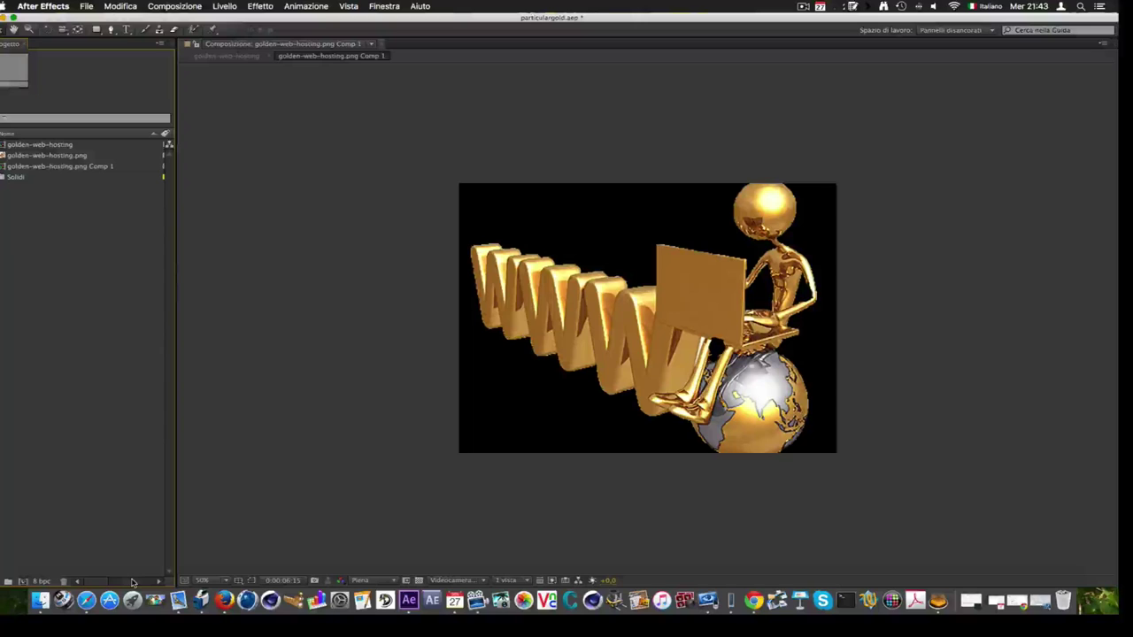
pyautogui.click(12, 157)
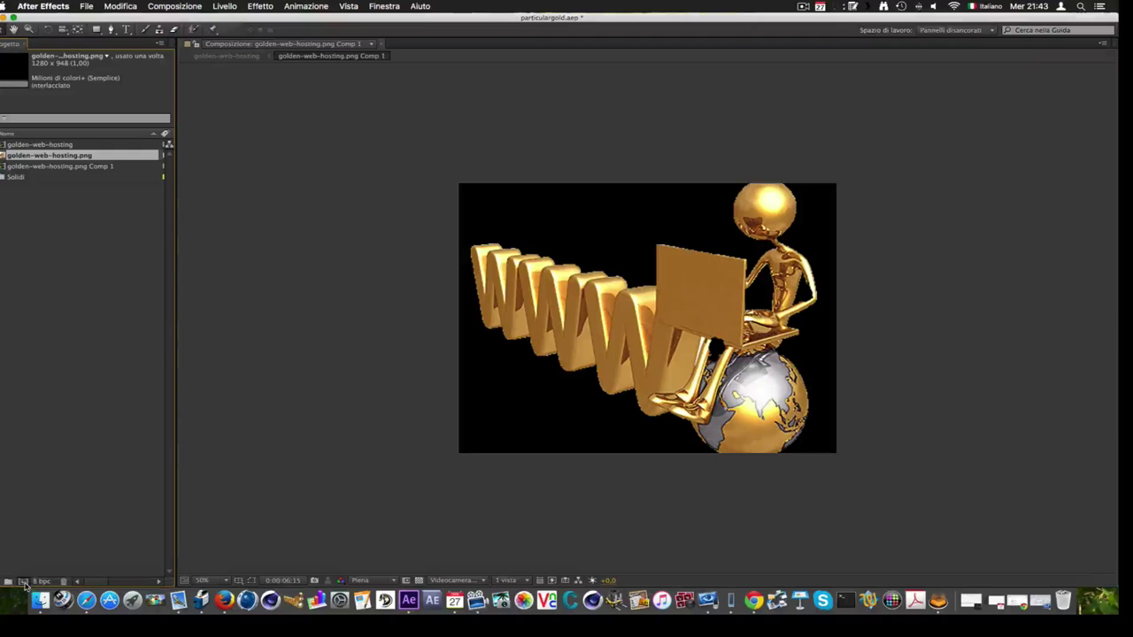
pyautogui.click(22, 583)
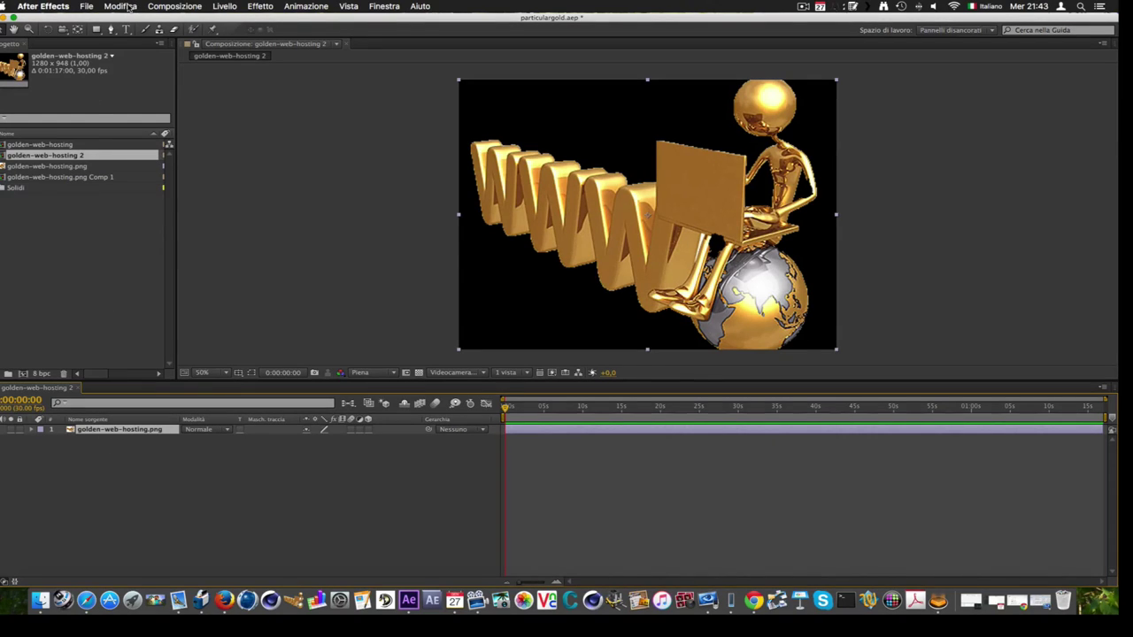
# Precompose the png layer into golden-web-hosting.png Comp 2 via Livello > Precomposizione.
pyautogui.click(176, 7)
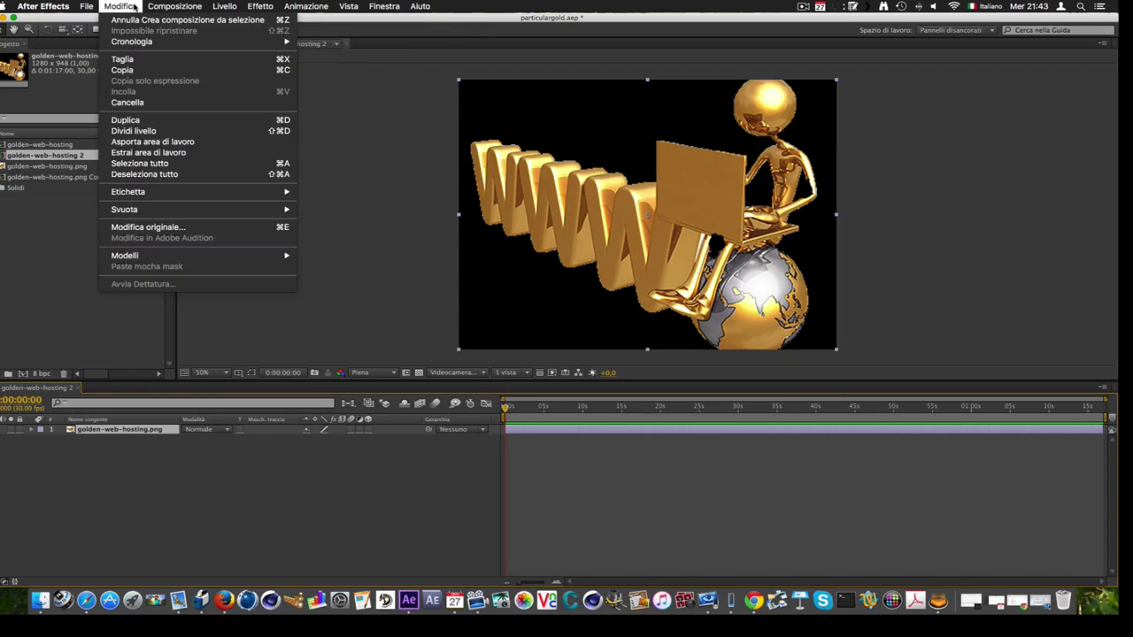
pyautogui.moveTo(224, 7)
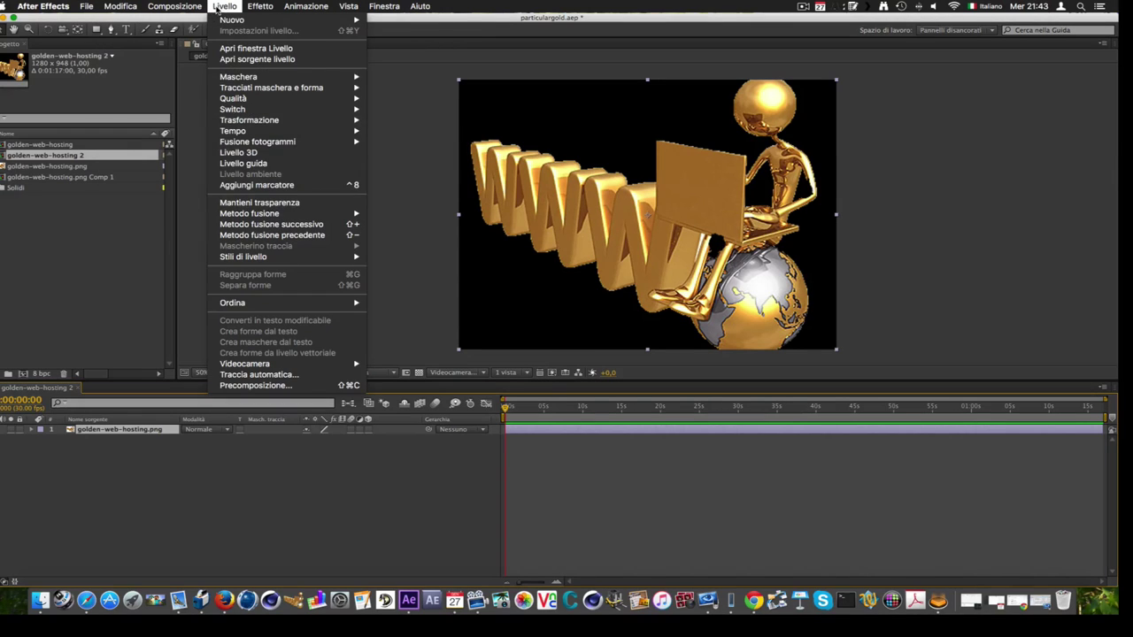
pyautogui.click(262, 388)
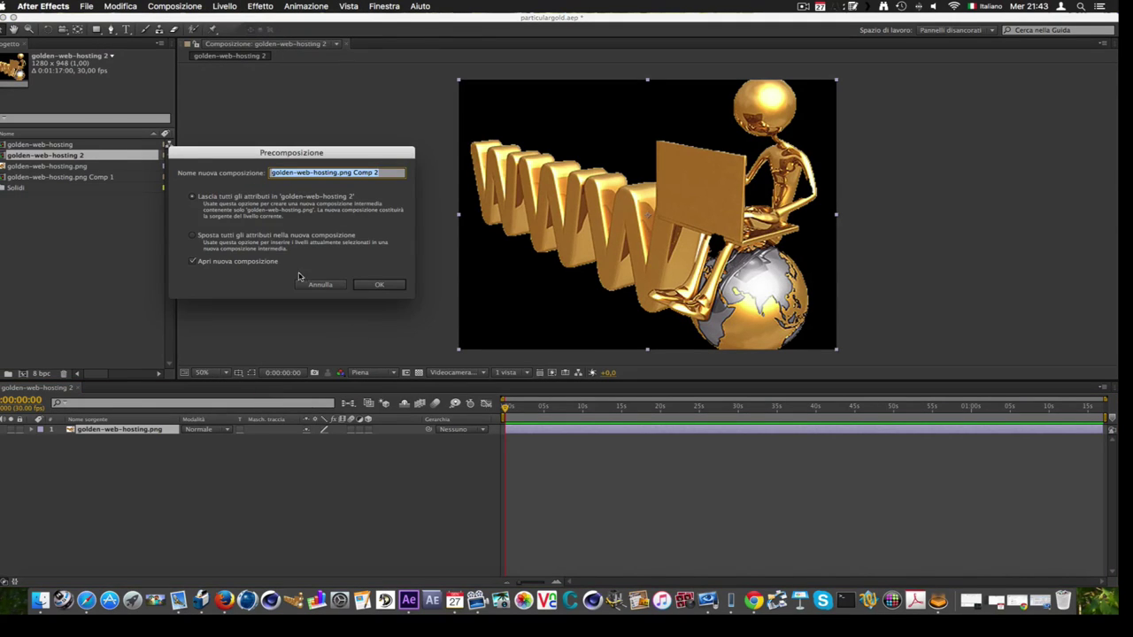
pyautogui.click(379, 285)
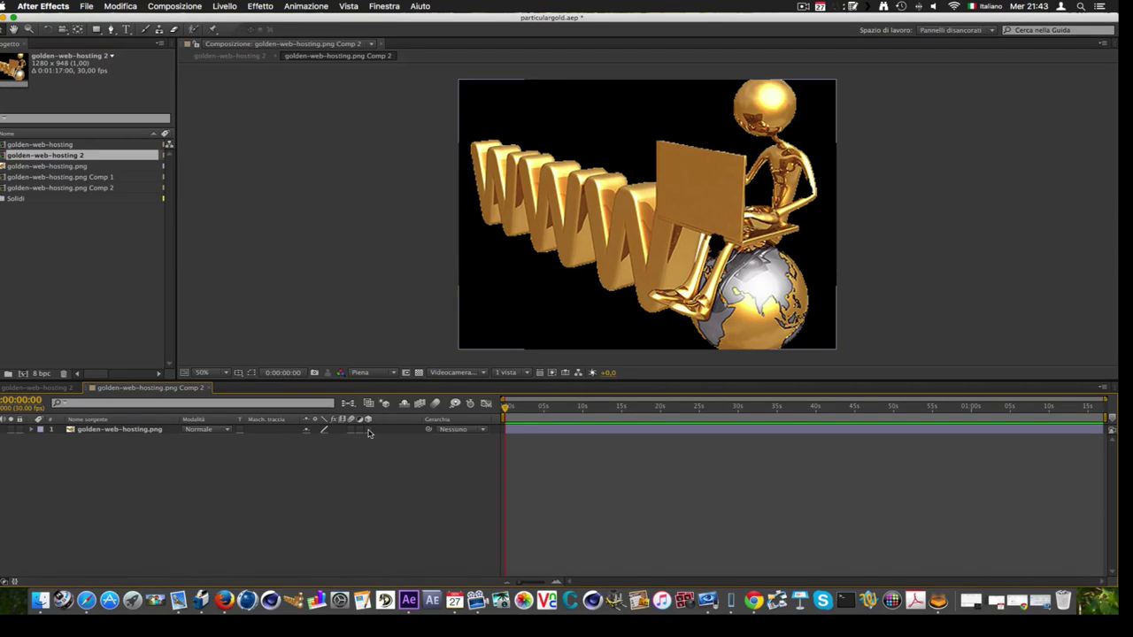
# Close the Comp 2 timeline and enable 3D on the precomp layer in golden-web-hosting 2.
pyautogui.click(368, 430)
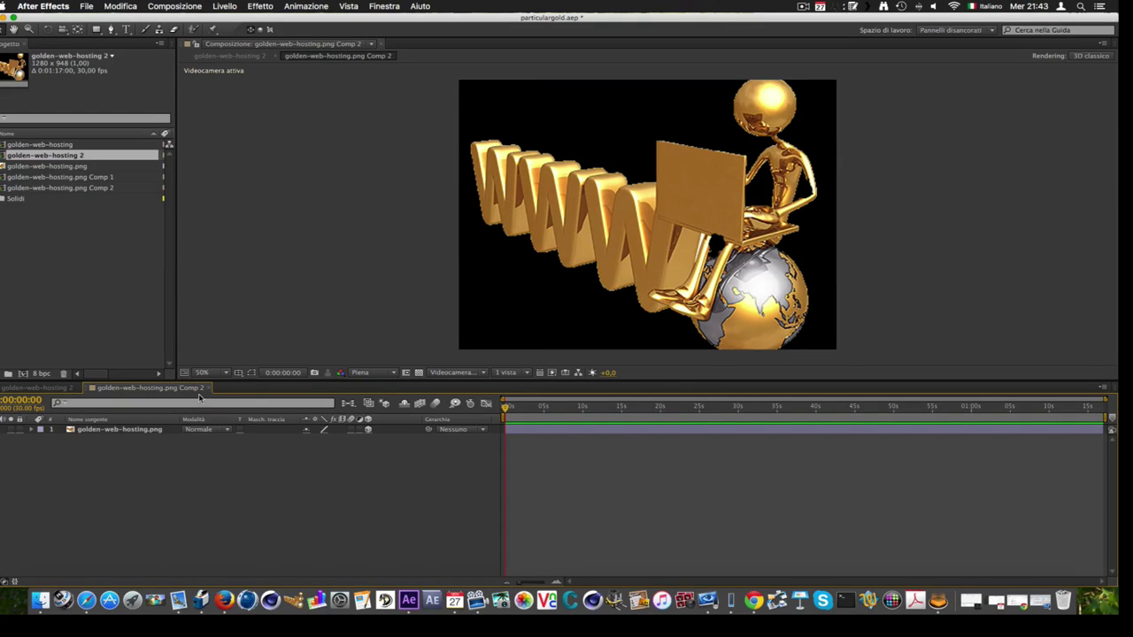
pyautogui.click(368, 430)
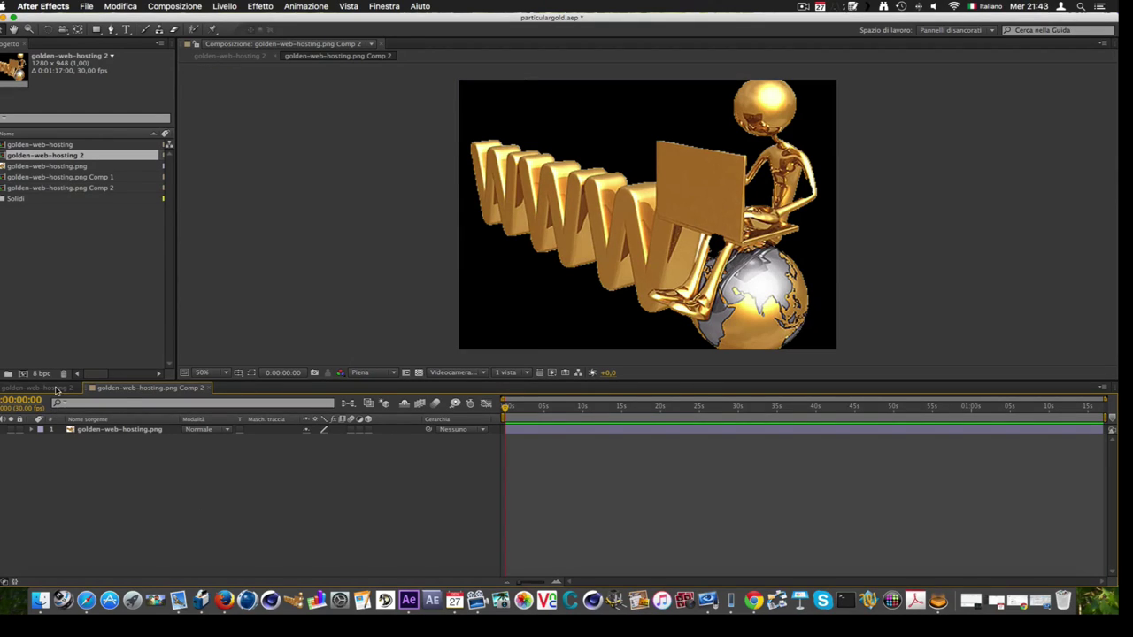
pyautogui.click(37, 388)
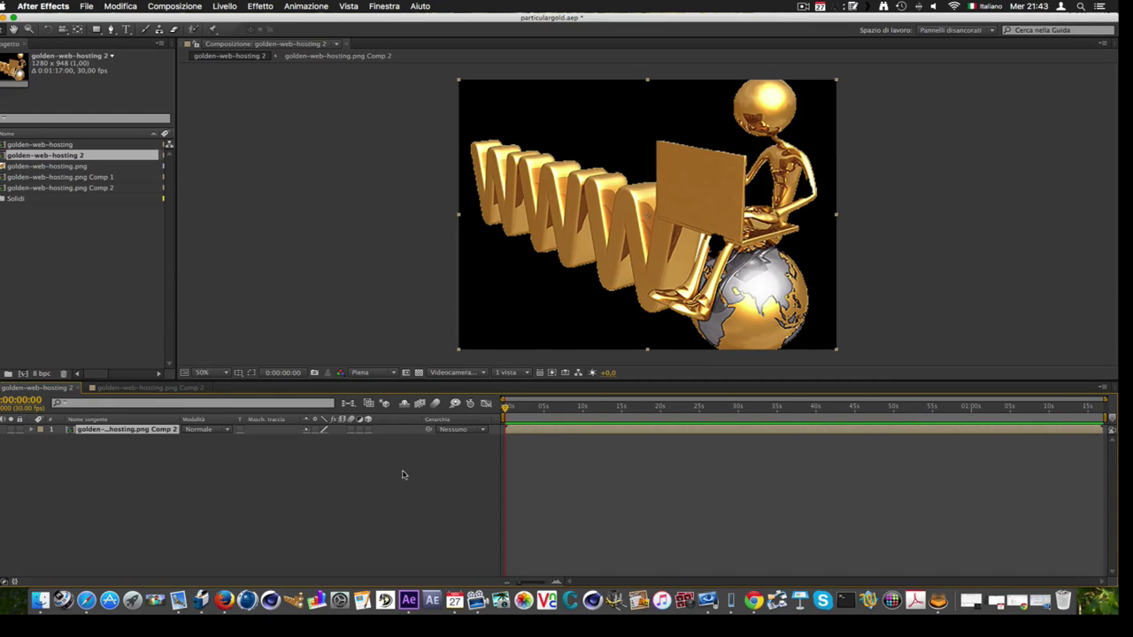
pyautogui.click(195, 389)
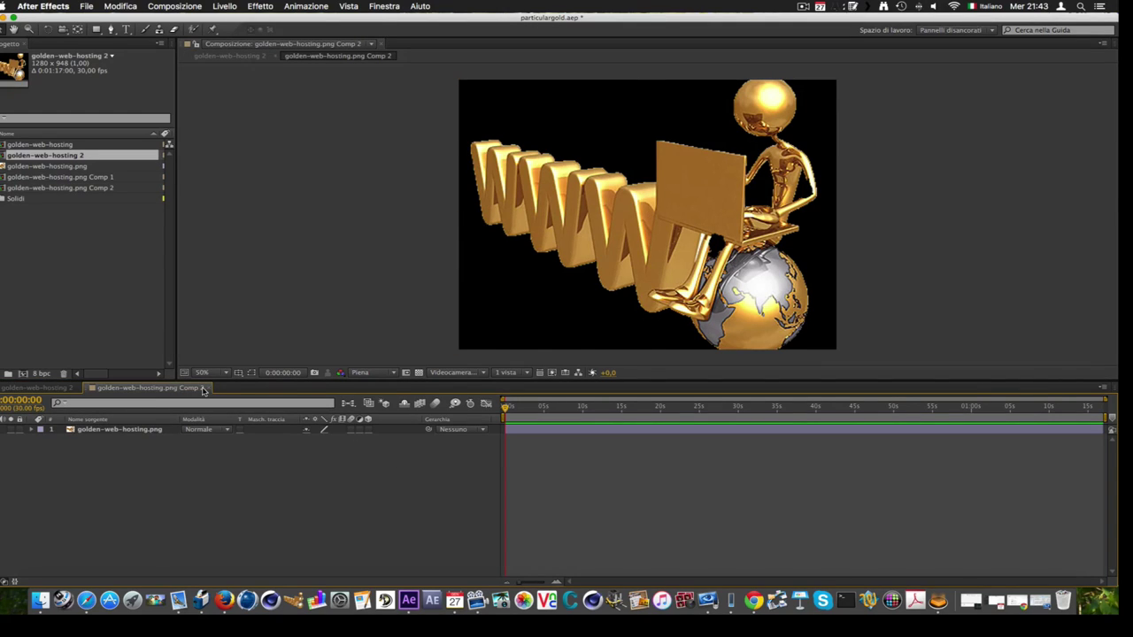
pyautogui.click(208, 389)
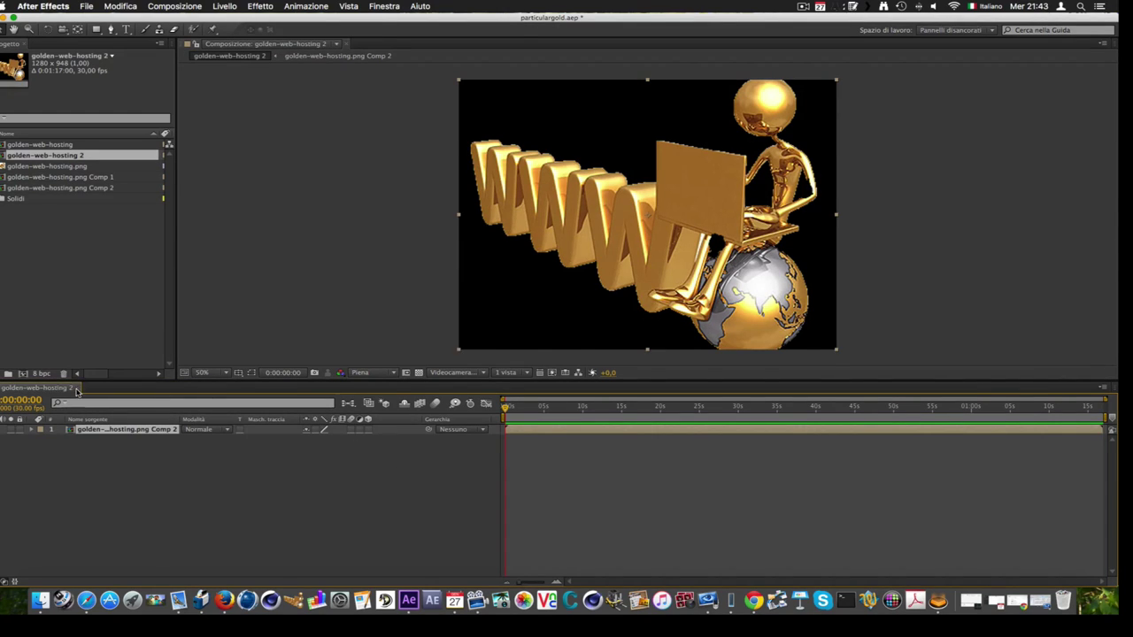
pyautogui.click(368, 431)
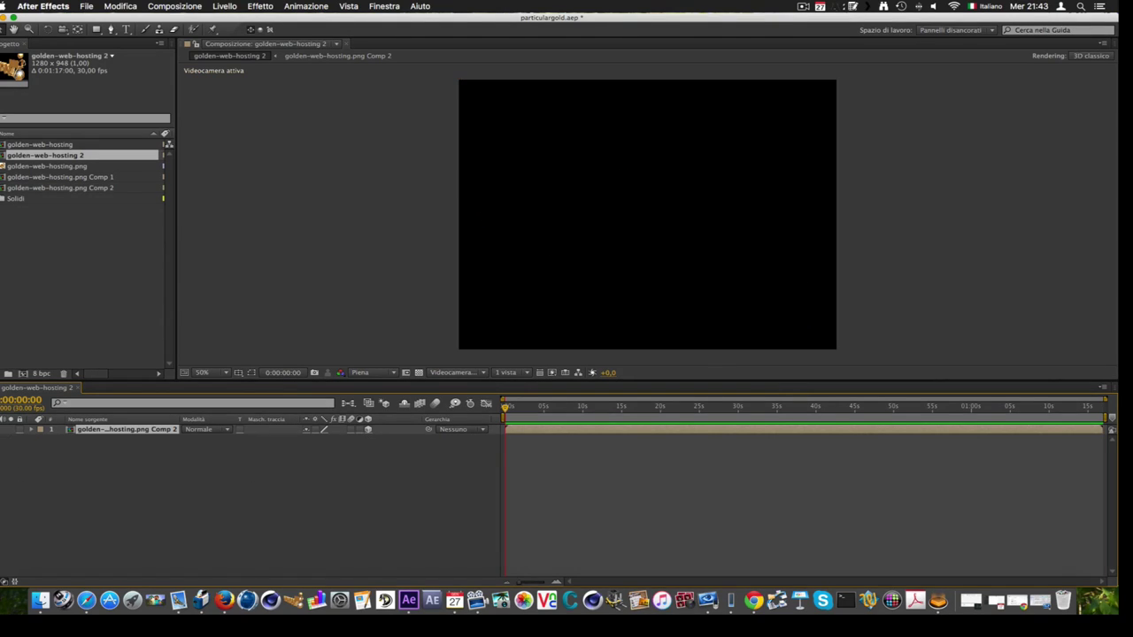
# Add a default dark magenta 1280 x 948 solid layer via Livello > Nuovo > Tinta unita.
pyautogui.click(221, 7)
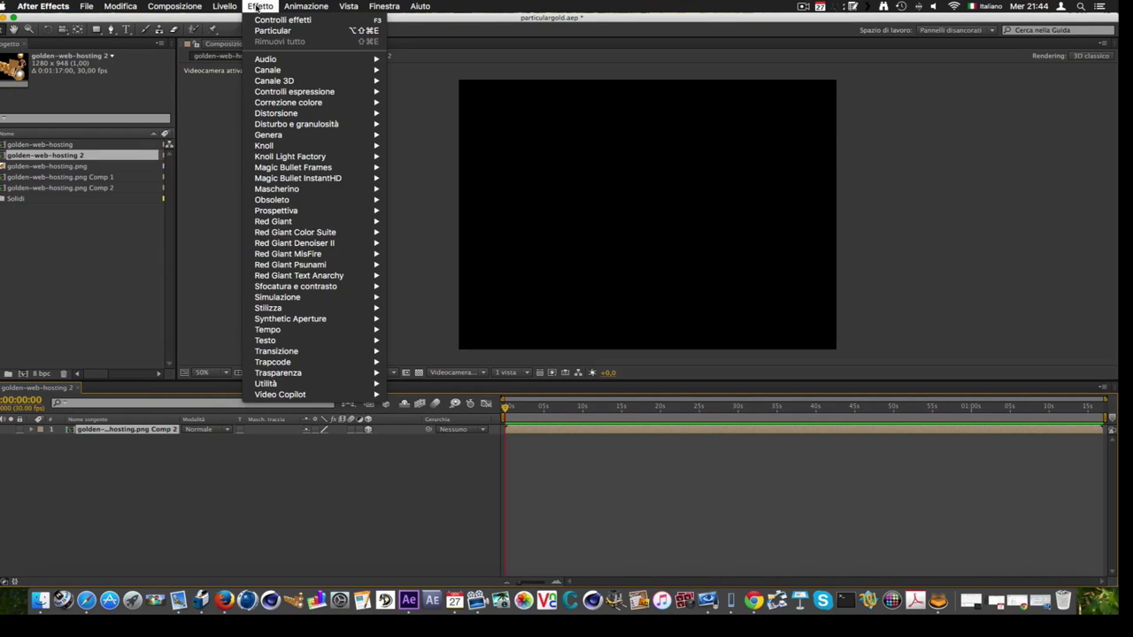
pyautogui.moveTo(247, 22)
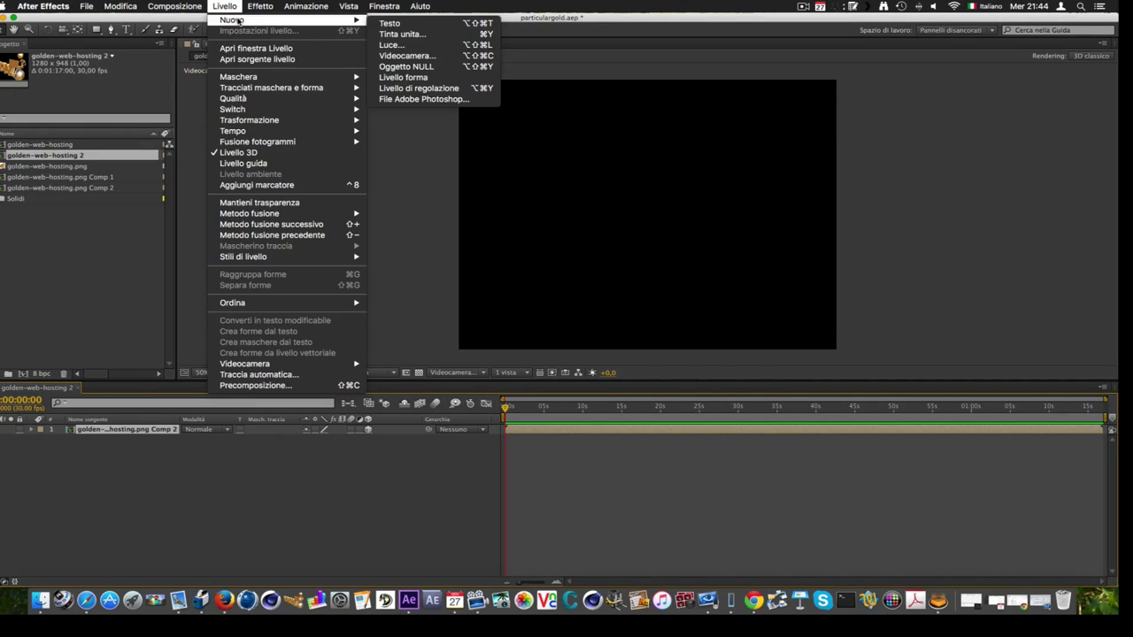
pyautogui.click(402, 33)
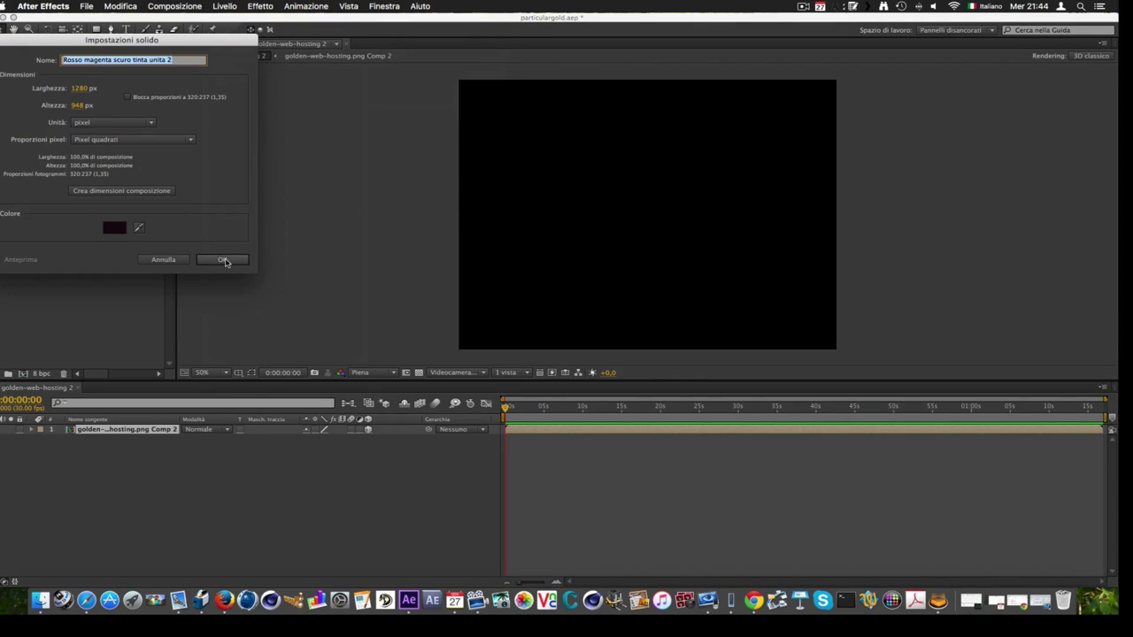
pyautogui.click(223, 262)
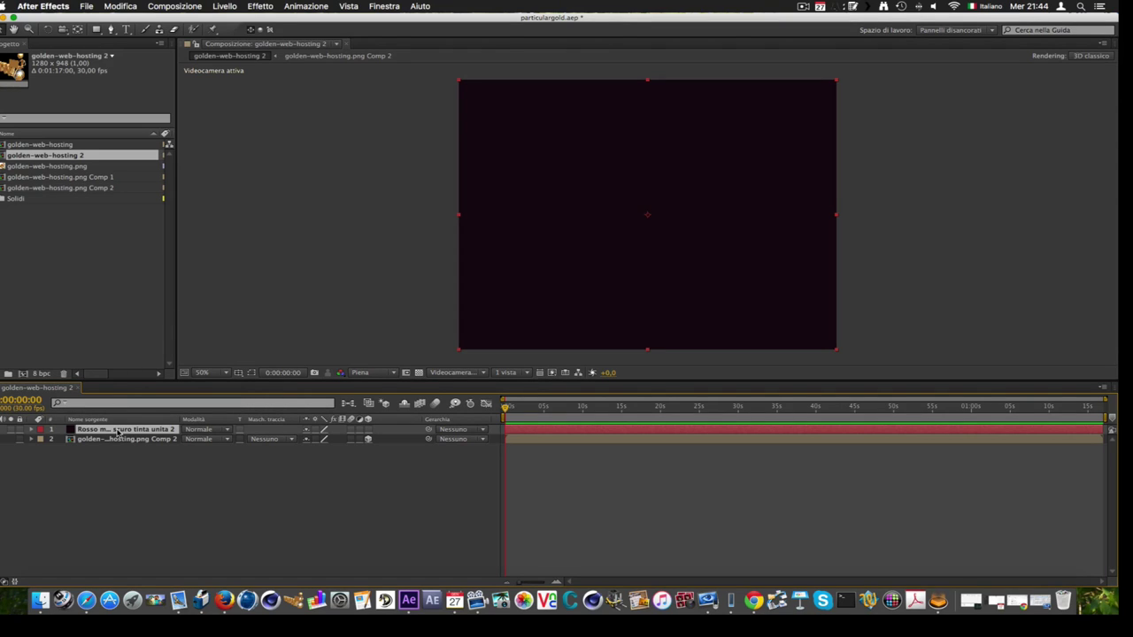
# Apply Effetto > Trapcode > Particular to the dark magenta solid.
pyautogui.click(265, 8)
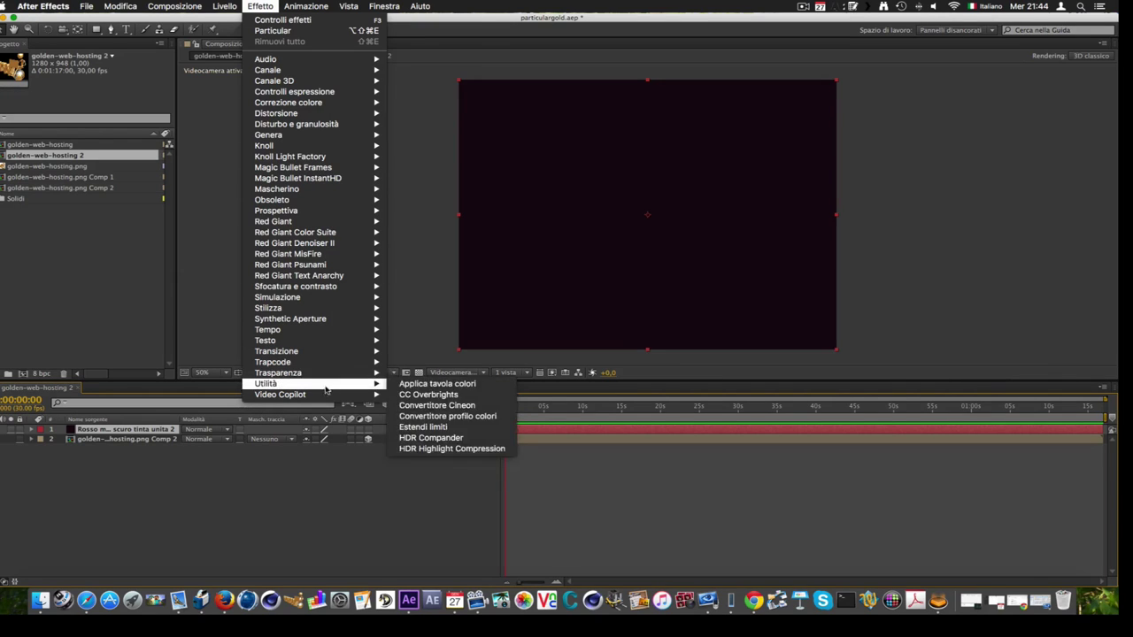
pyautogui.moveTo(315, 385)
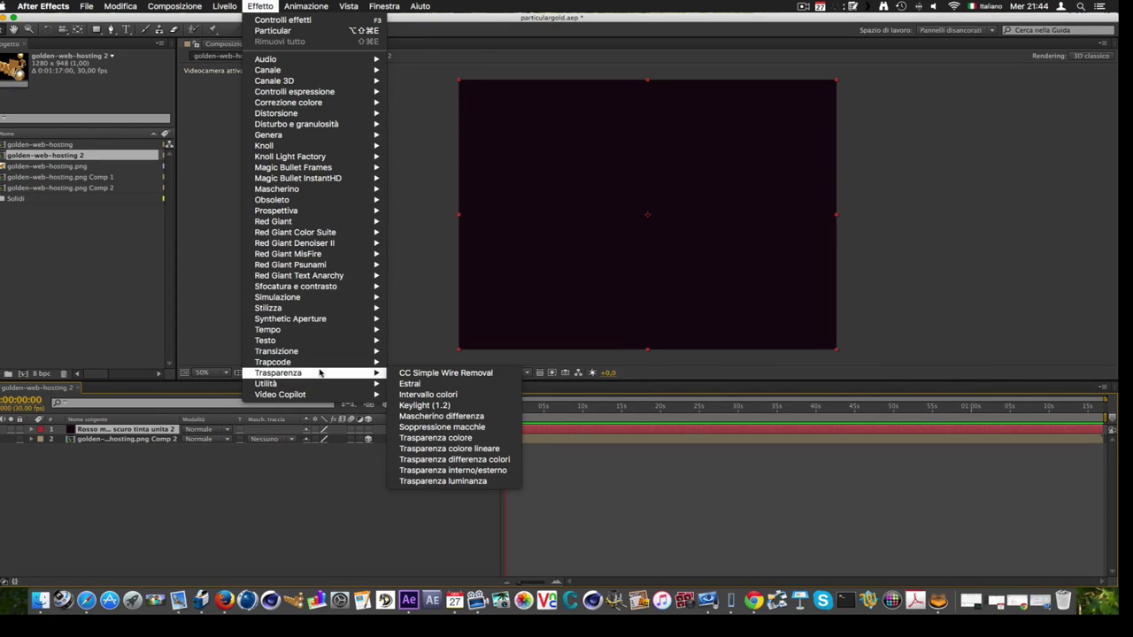
pyautogui.moveTo(316, 354)
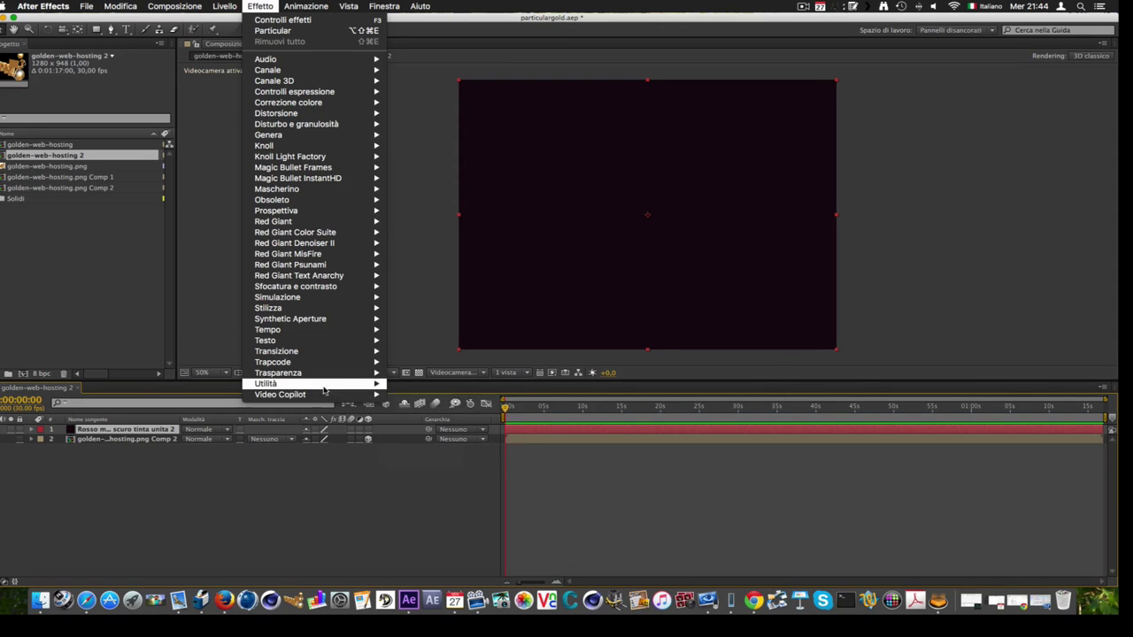
pyautogui.moveTo(303, 301)
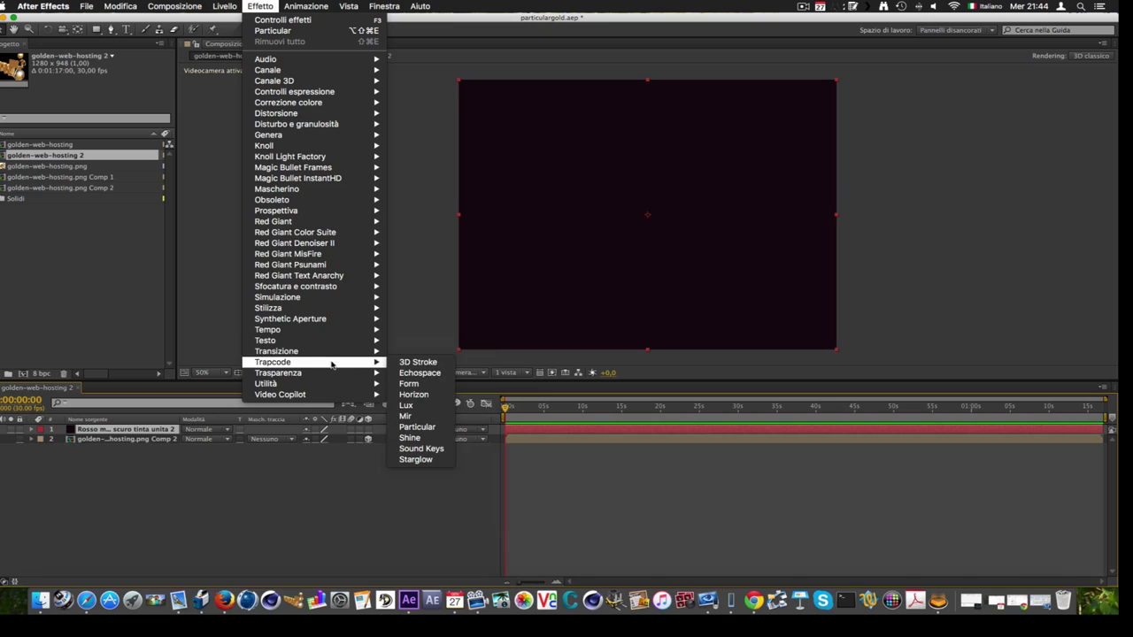
pyautogui.click(432, 428)
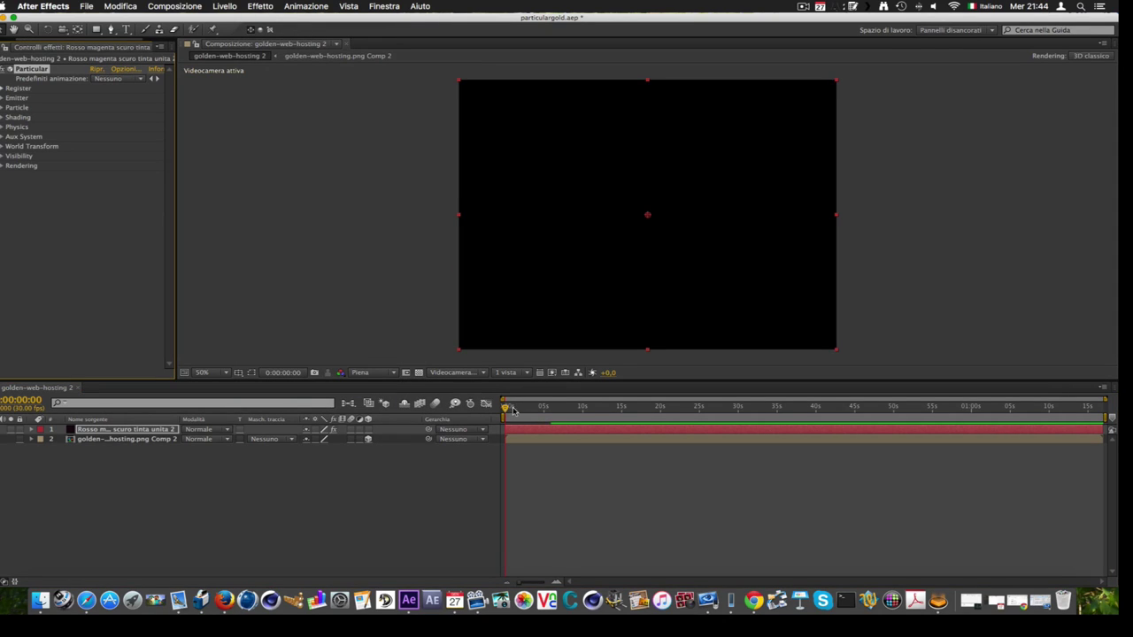
# Scrub the timeline through later frames to preview the white particle burst.
pyautogui.click(580, 407)
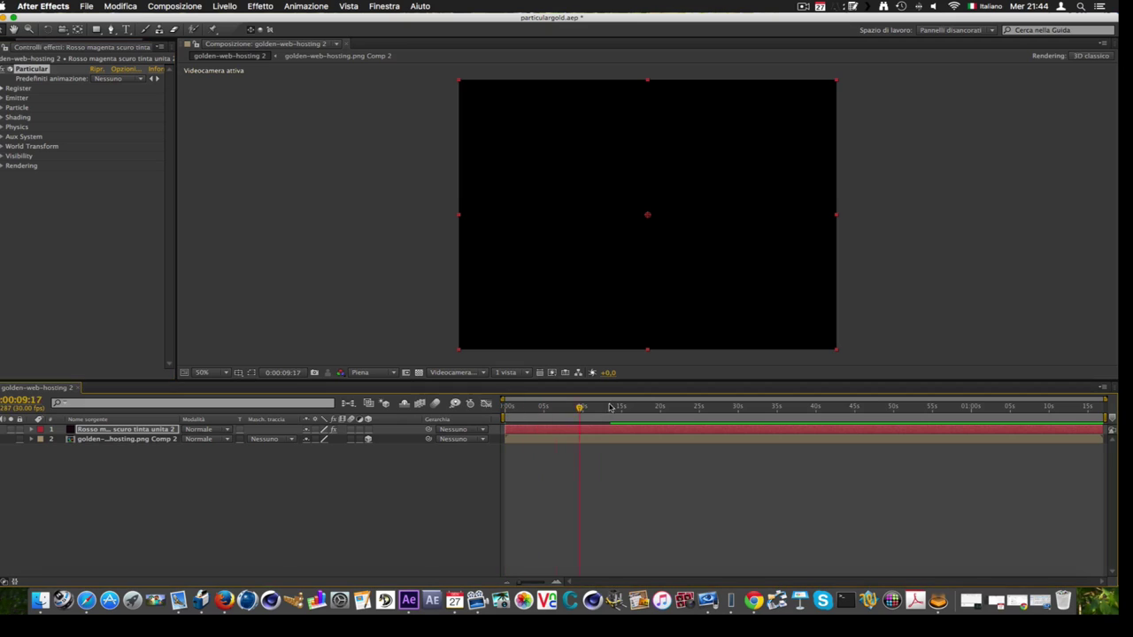
pyautogui.moveTo(609, 406); pyautogui.dragTo(757, 404)
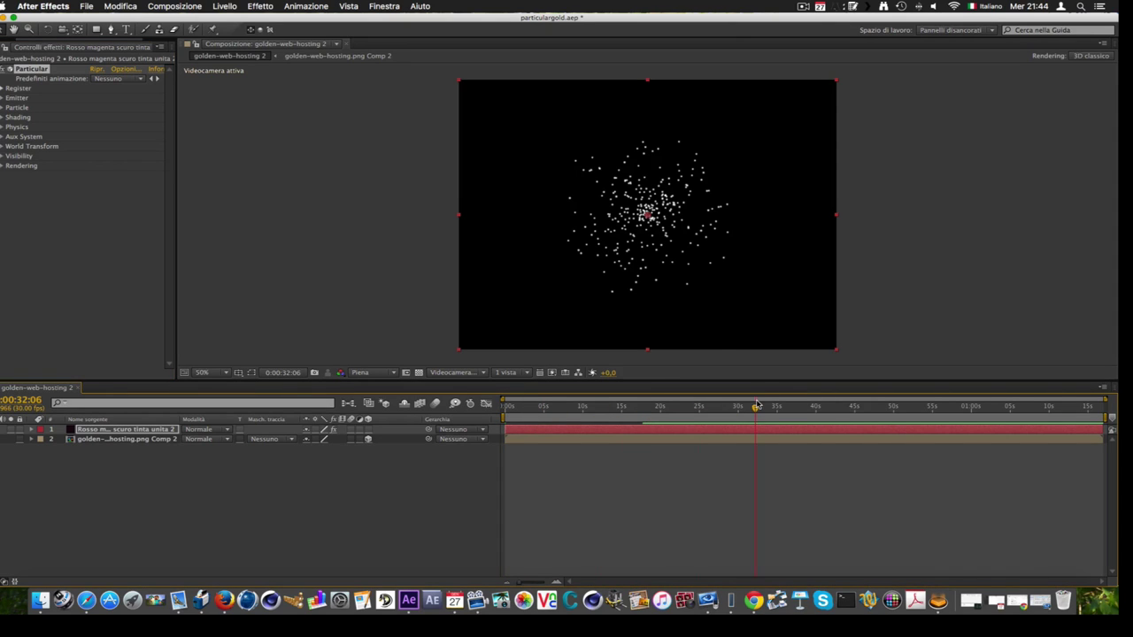
pyautogui.moveTo(759, 416)
pyautogui.mouseDown()
pyautogui.moveTo(855, 417)
pyautogui.moveTo(573, 414)
pyautogui.mouseUp()
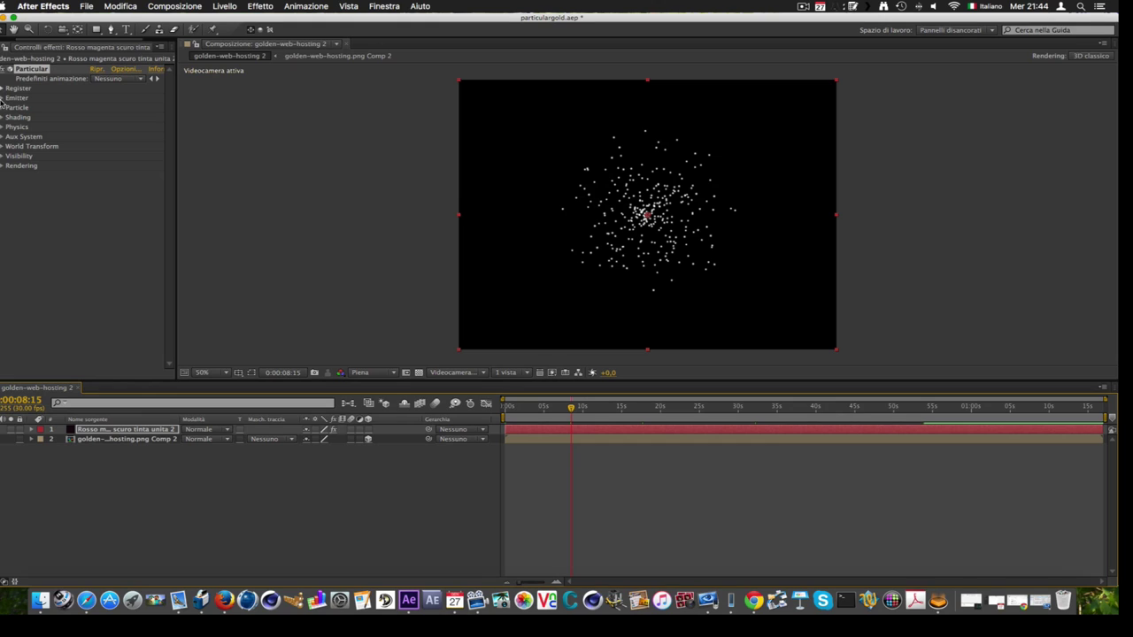
# Set the emitter type to Layer using golden-web-hosting.png Comp 2, and raise Particles/sec to 9260.
pyautogui.click(3, 98)
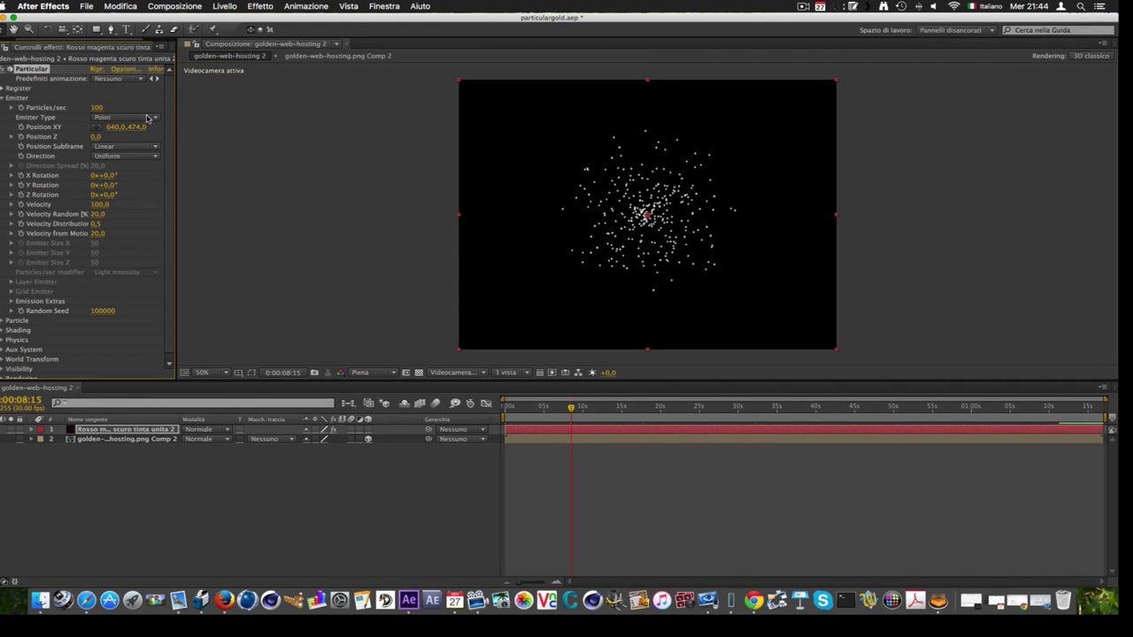
pyautogui.click(148, 117)
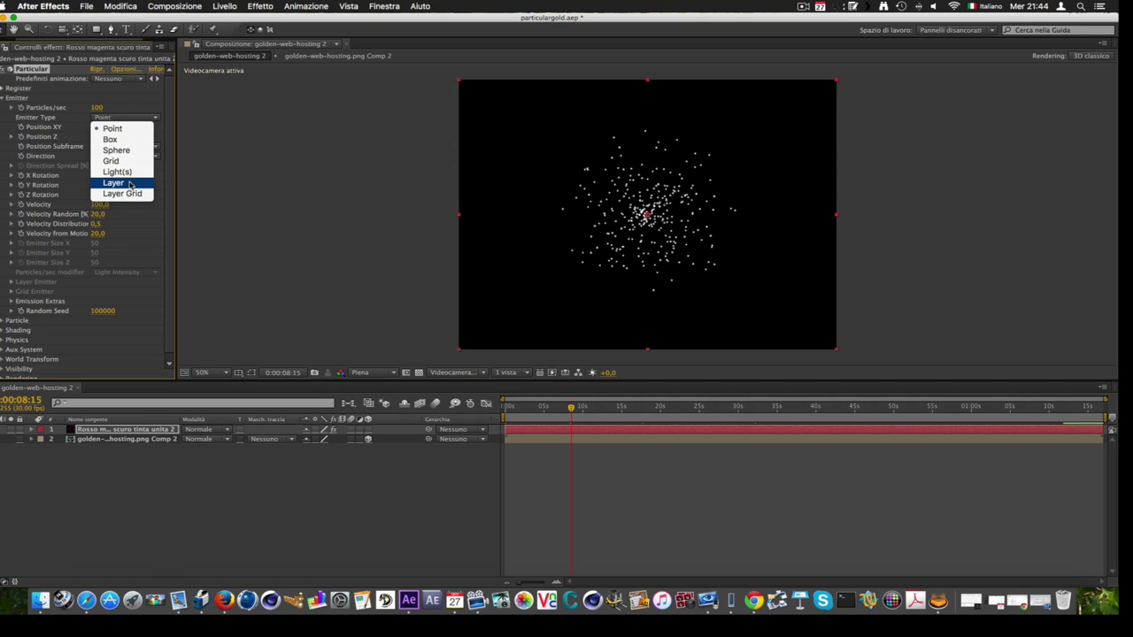
pyautogui.click(130, 184)
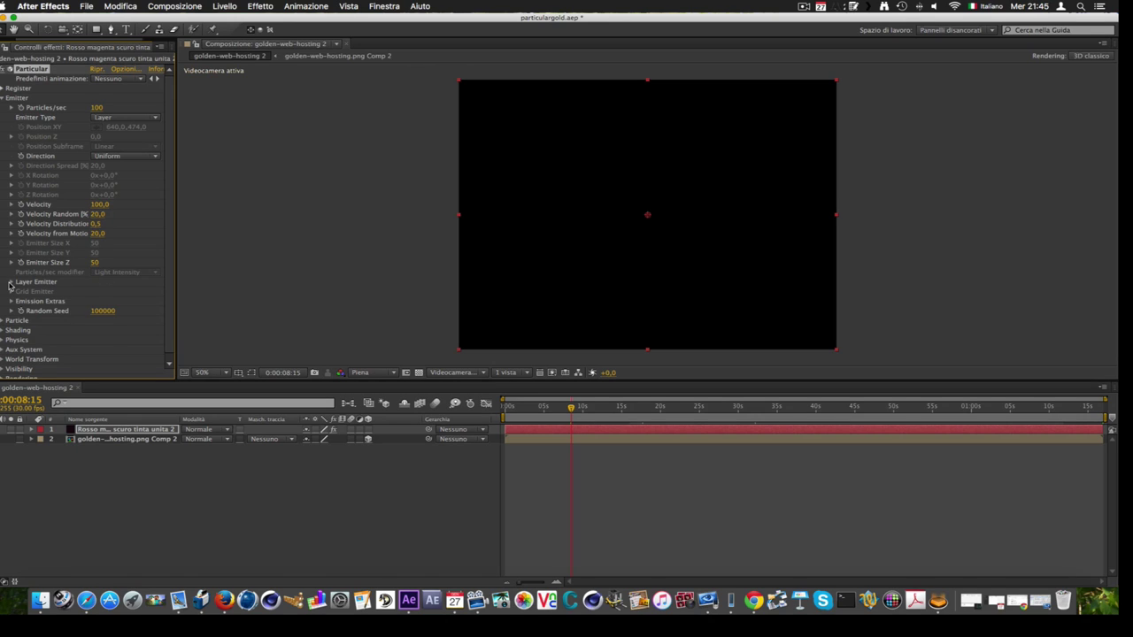
pyautogui.click(10, 282)
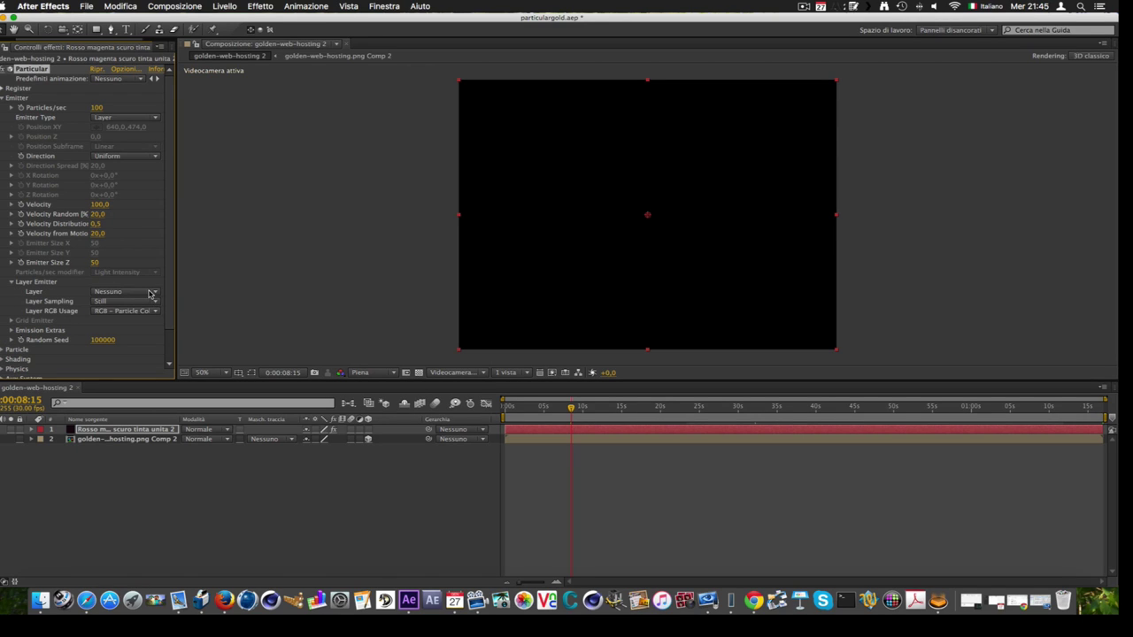
pyautogui.click(151, 292)
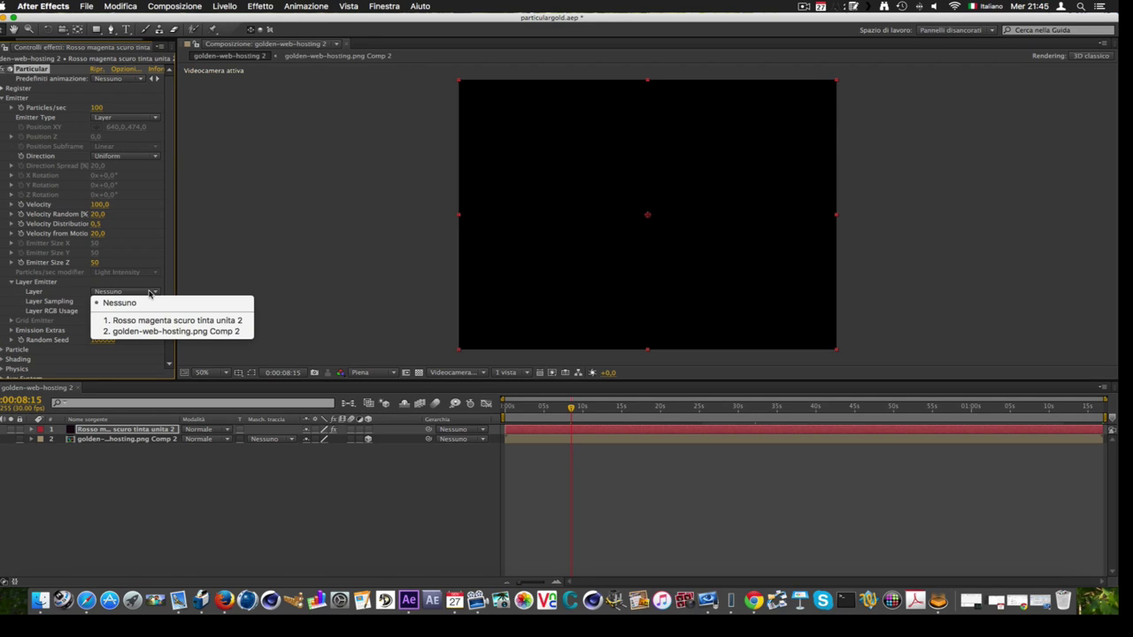
pyautogui.click(165, 332)
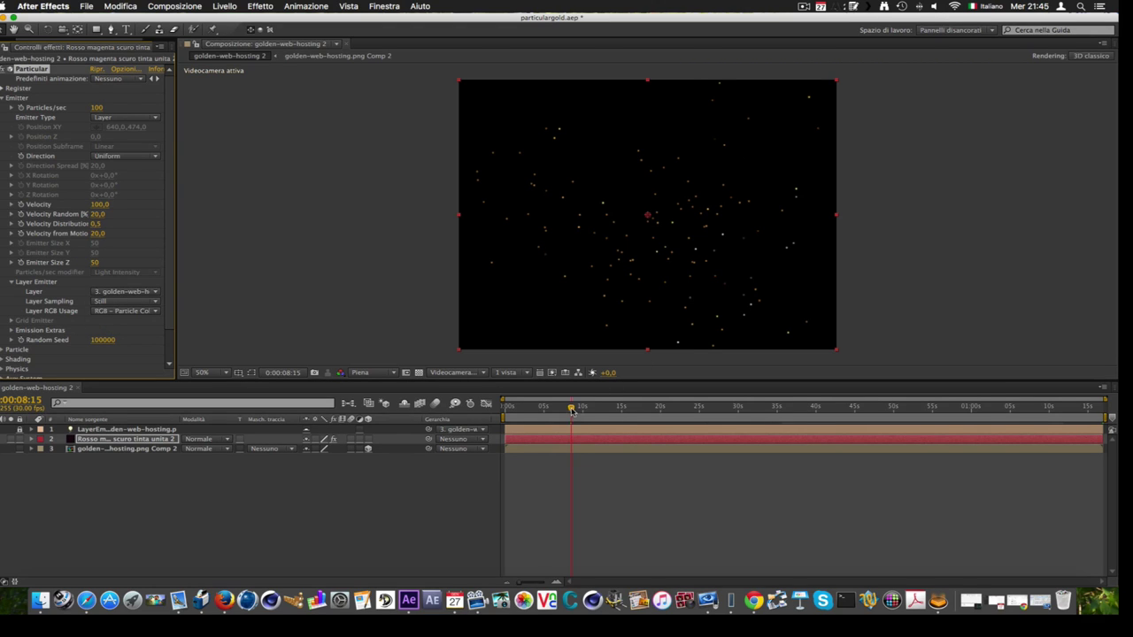
pyautogui.moveTo(571, 410)
pyautogui.mouseDown()
pyautogui.moveTo(919, 409)
pyautogui.moveTo(566, 413)
pyautogui.mouseUp()
pyautogui.moveTo(539, 98); pyautogui.dragTo(636, 92)
# Set Particles/sec to 12930 and check the particles around 29–32 seconds.
pyautogui.click(100, 107)
pyautogui.write('12930')
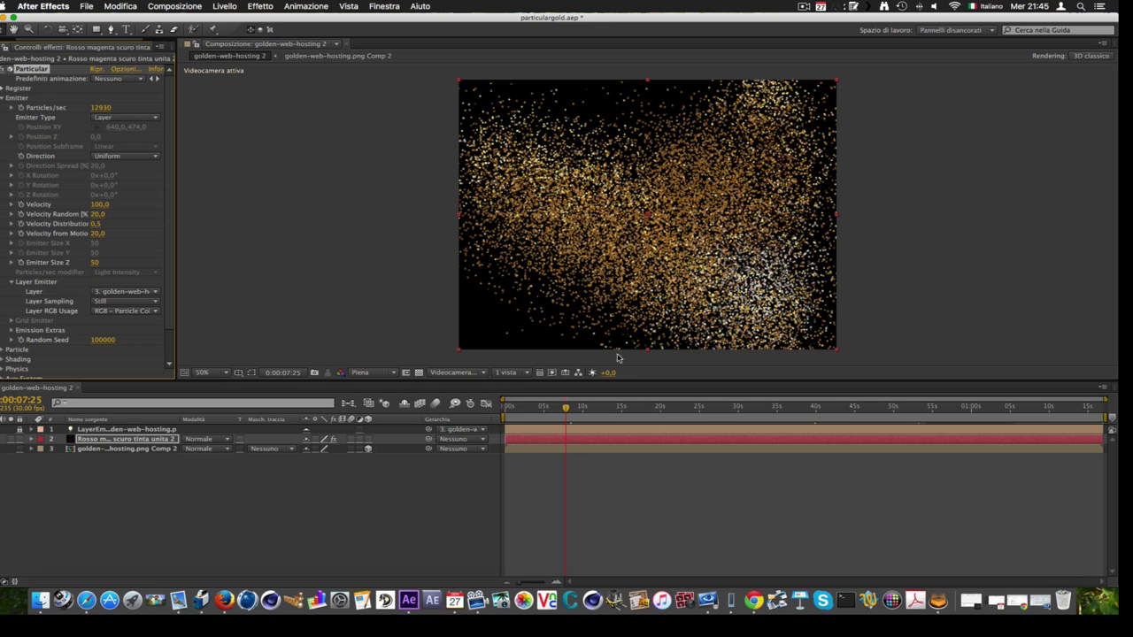
pyautogui.click(754, 416)
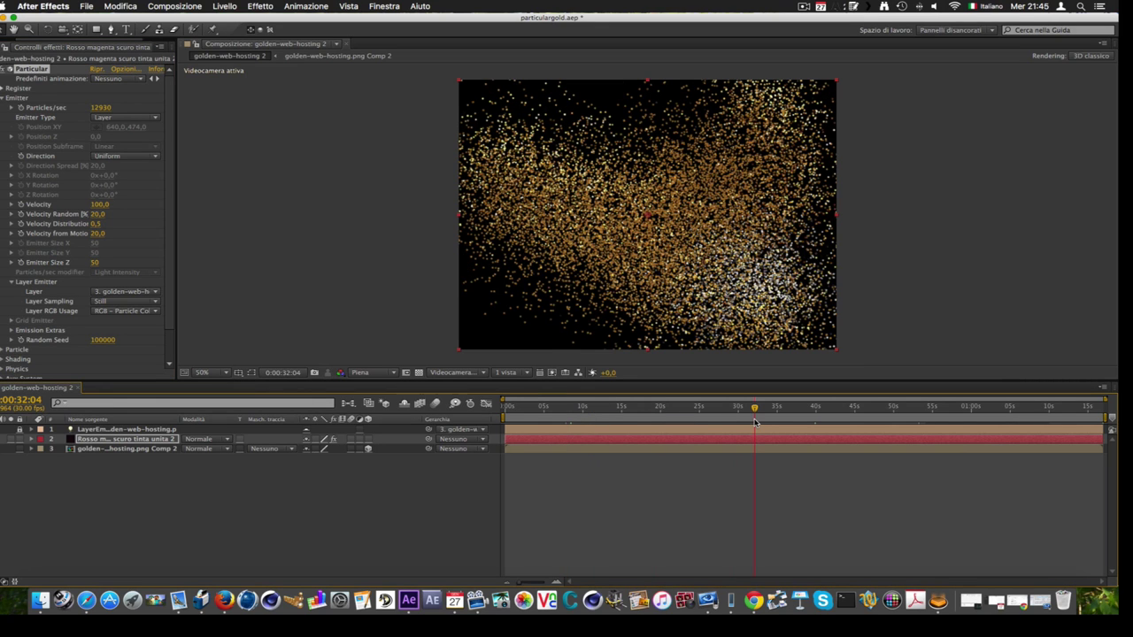
pyautogui.moveTo(754, 421); pyautogui.dragTo(785, 414)
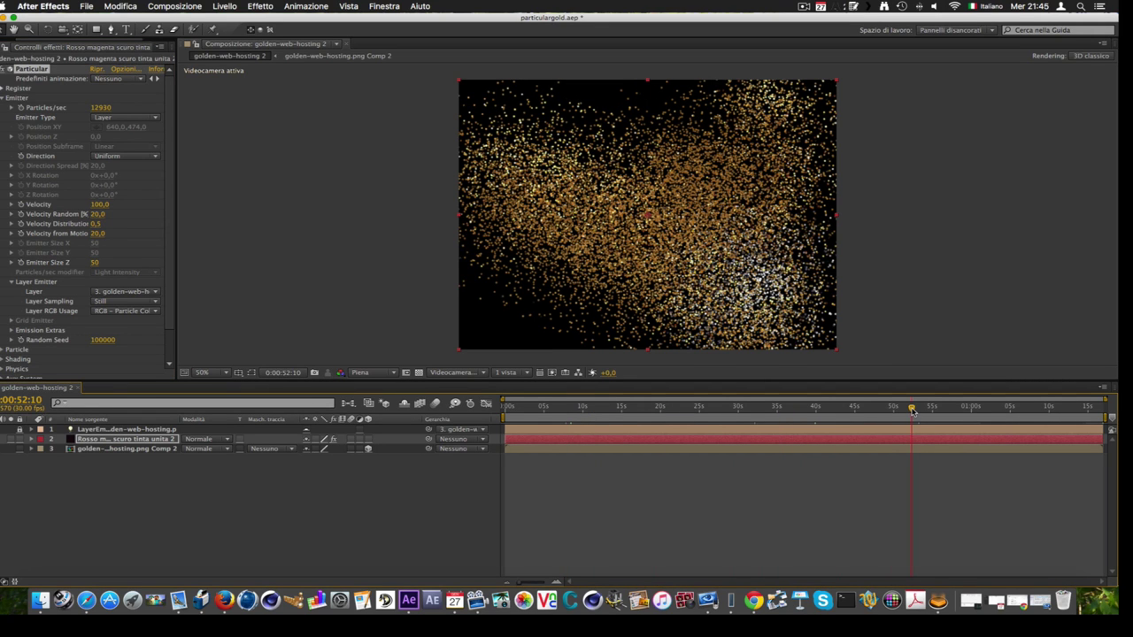
pyautogui.moveTo(912, 410); pyautogui.dragTo(739, 417)
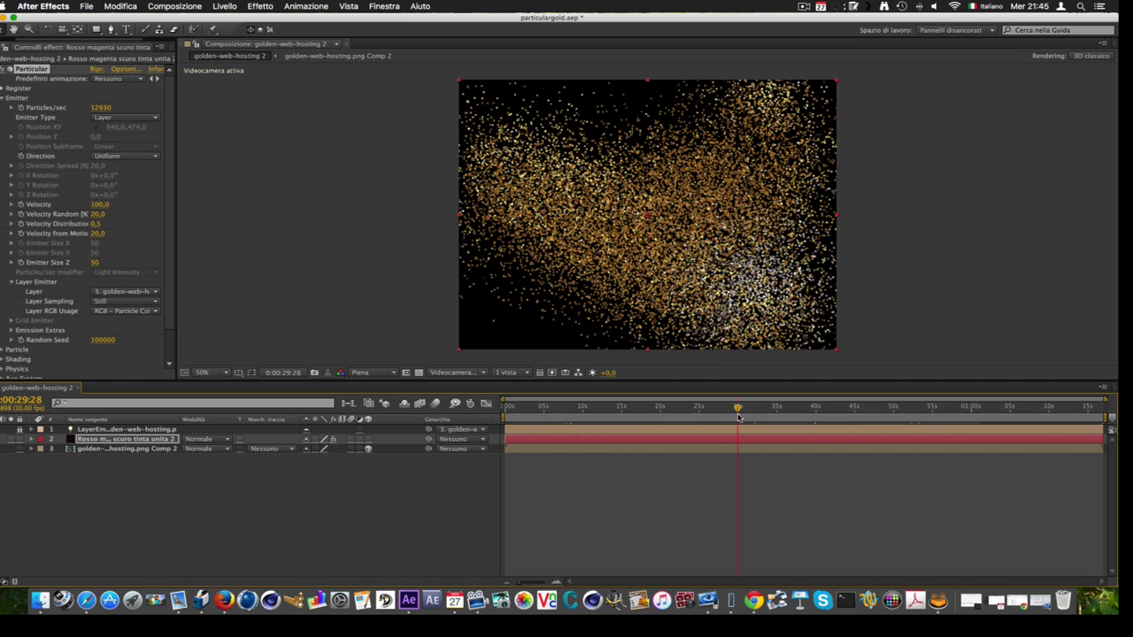
# Set Velocity, Velocity Random and Velocity from Motion to 0, keeping Layer Sampling at Still.
pyautogui.click(100, 204)
pyautogui.write('0')
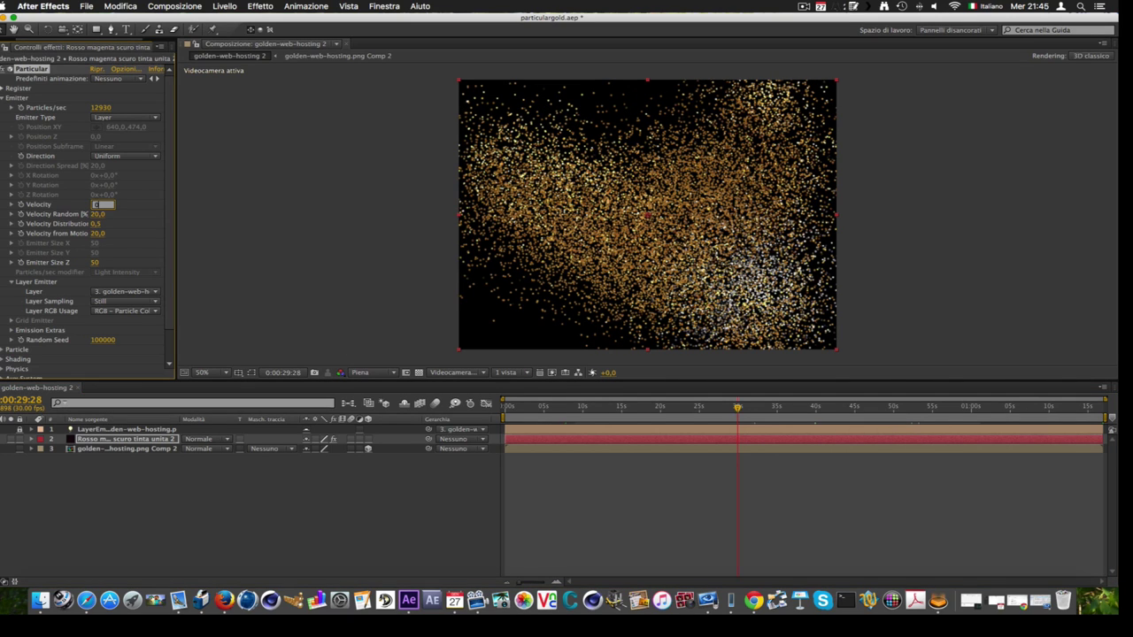
pyautogui.press('Return')
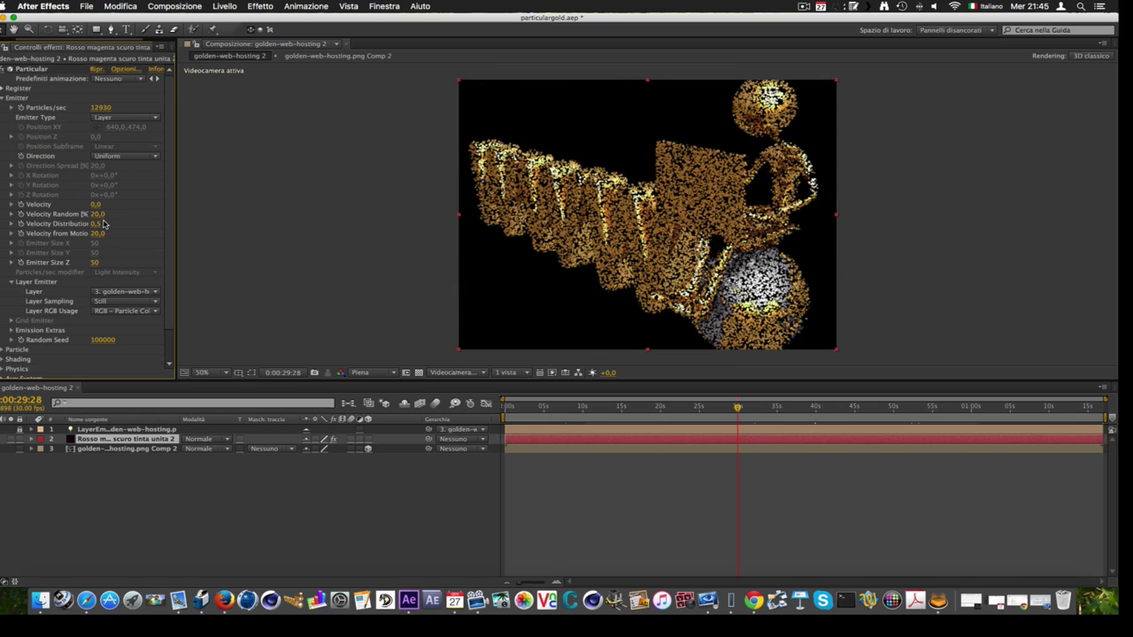
pyautogui.click(99, 215)
pyautogui.write('0')
pyautogui.press('Return')
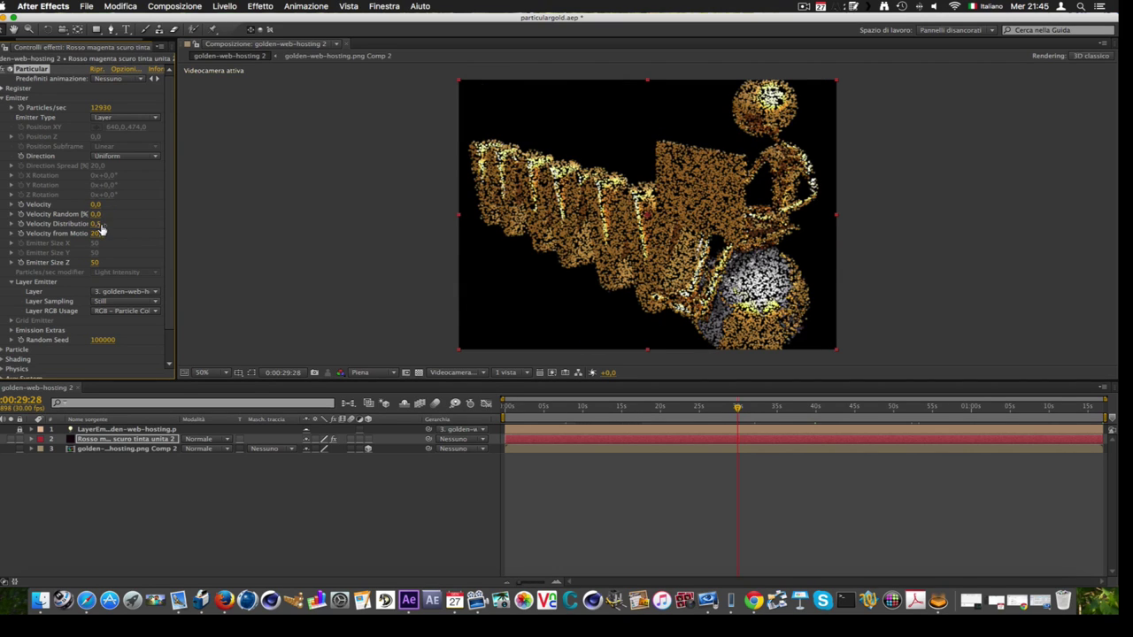
pyautogui.click(100, 234)
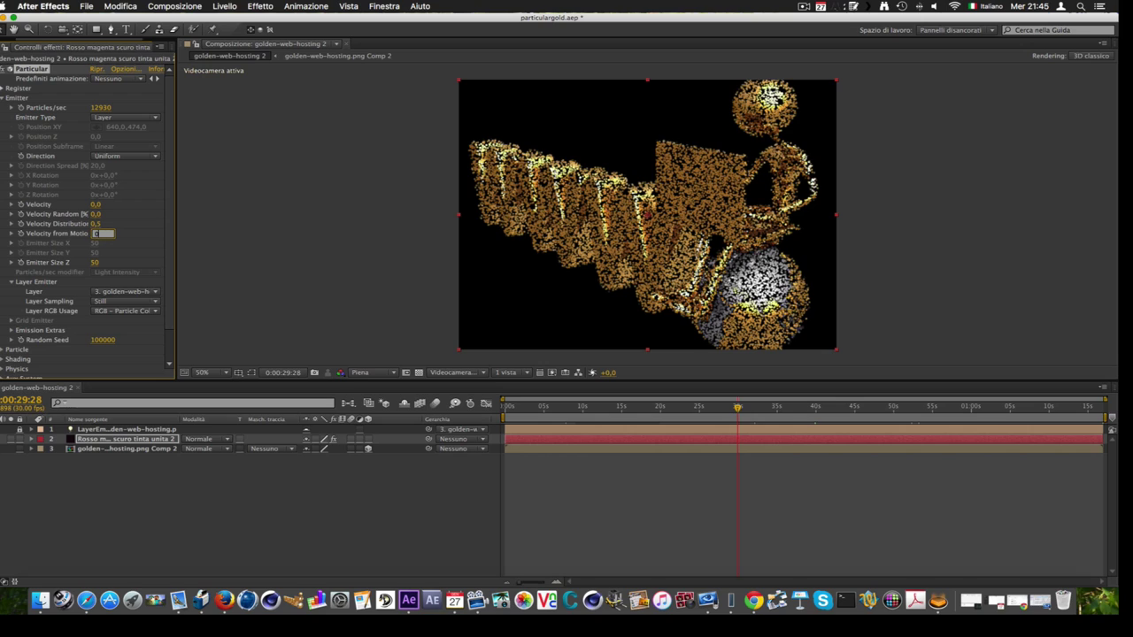
pyautogui.press('Return')
pyautogui.scroll(-1, 136, 251)
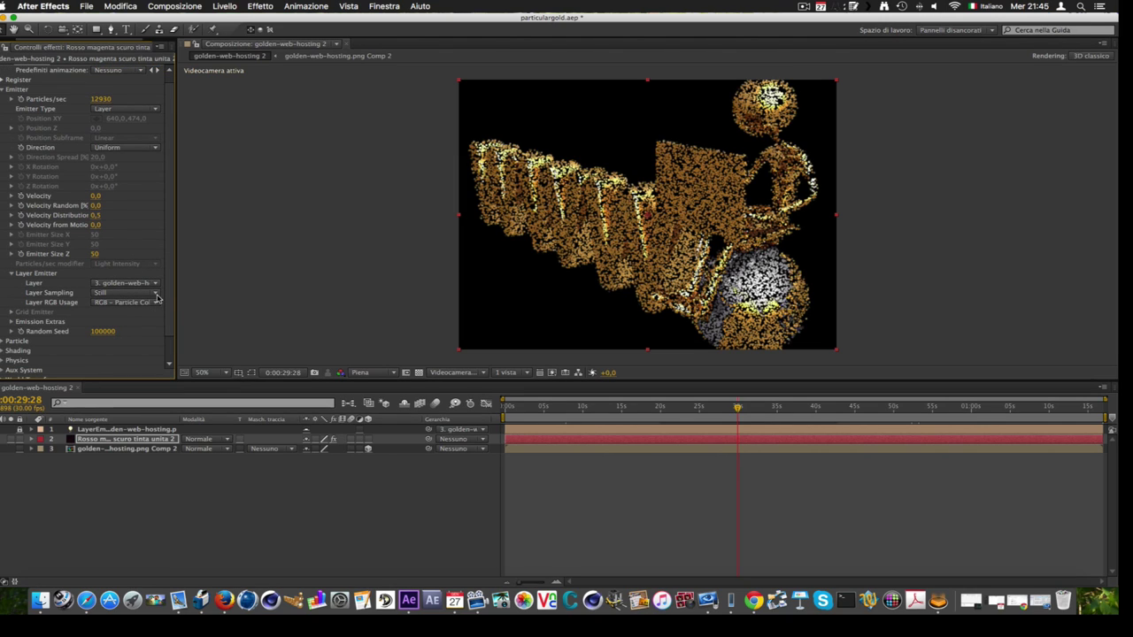
pyautogui.click(156, 295)
pyautogui.click(157, 298)
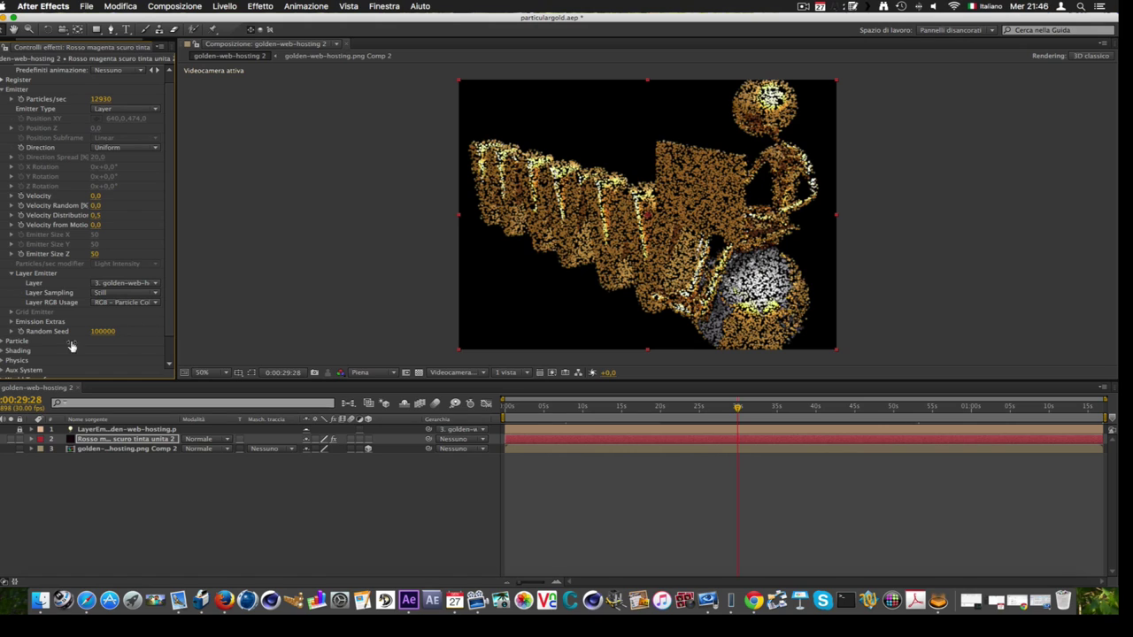
# Set Particle Type to Glow Sphere (No DOF), after briefly trying Star (No DOF).
pyautogui.click(2, 342)
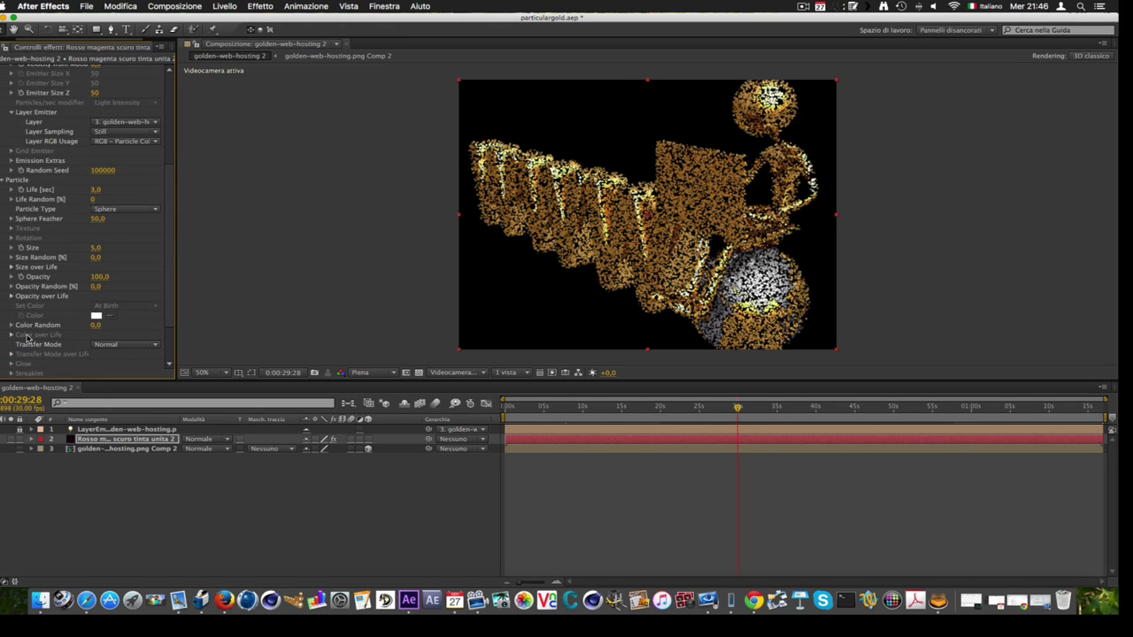
pyautogui.click(147, 214)
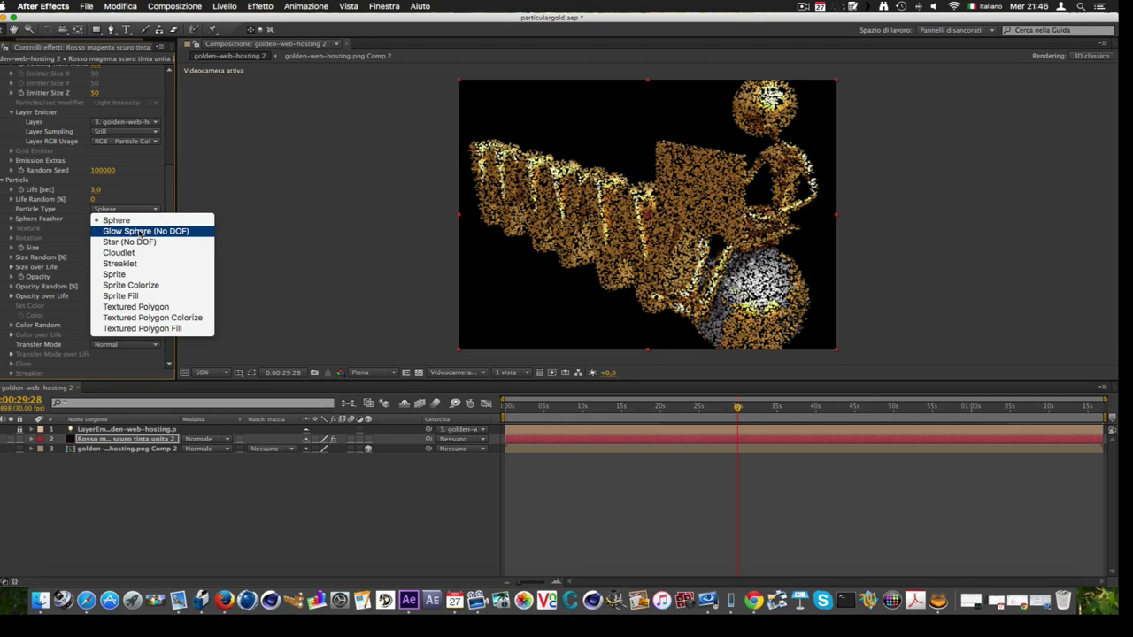
pyautogui.click(139, 233)
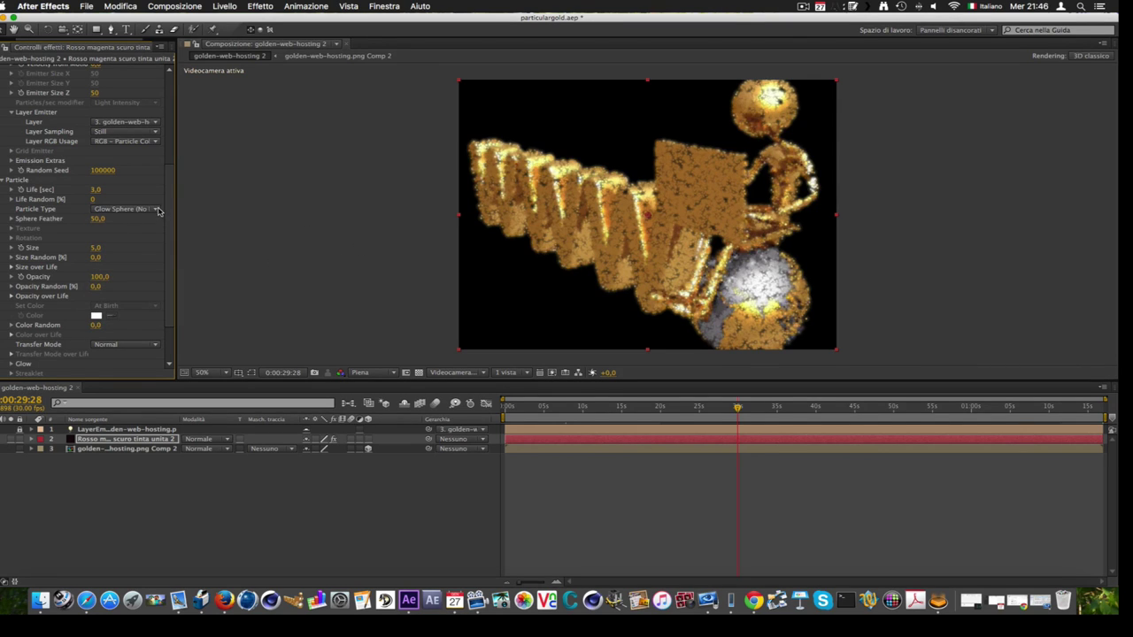
pyautogui.click(158, 210)
pyautogui.click(144, 245)
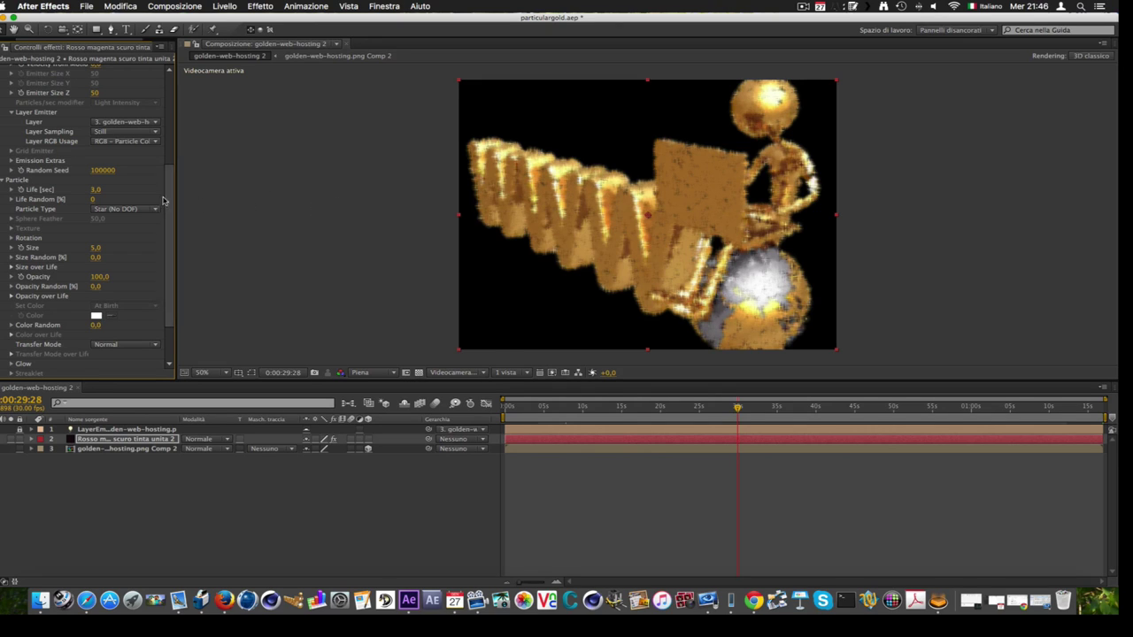
pyautogui.click(145, 210)
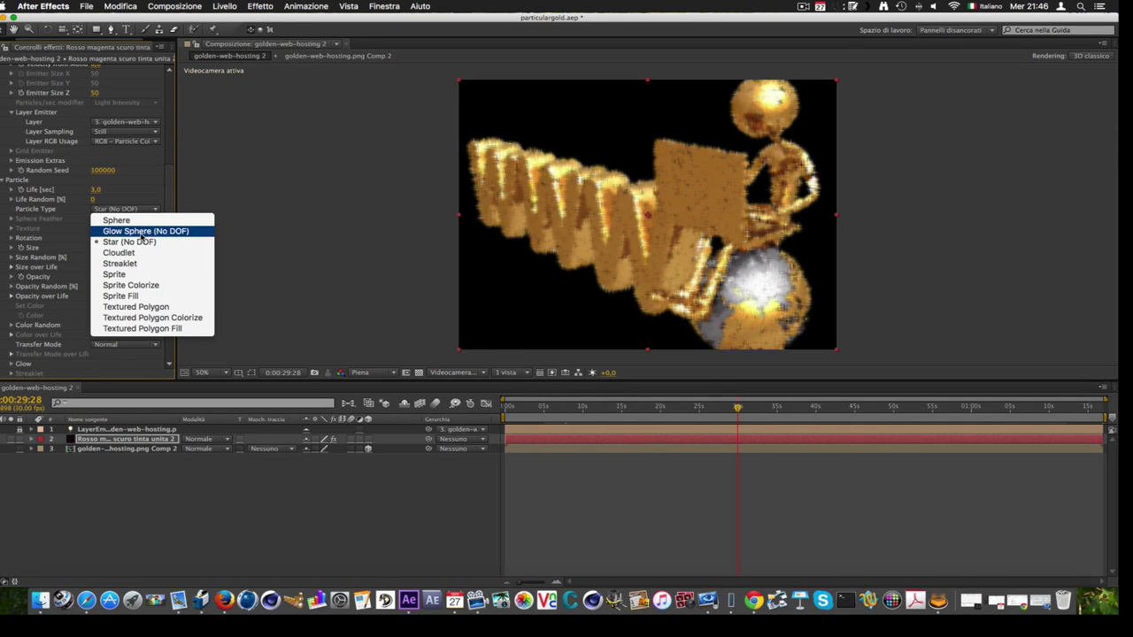
pyautogui.click(141, 231)
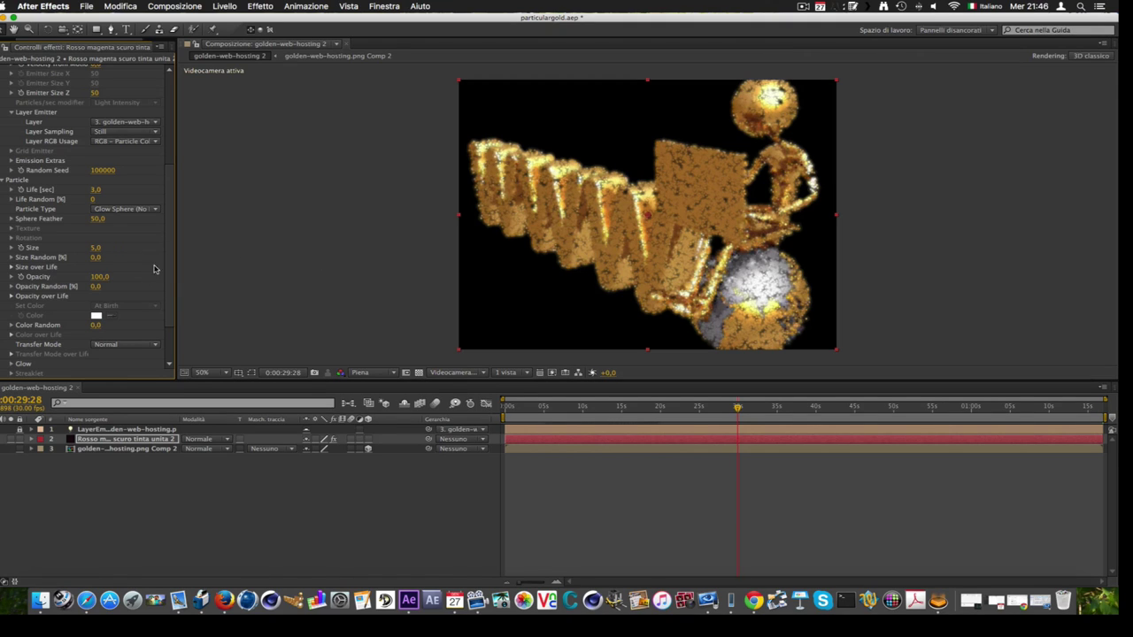
# Preview the particle animation from frame 0, then end the work area near 10 seconds.
pyautogui.scroll(2, 67, 223)
pyautogui.scroll(3, 71, 225)
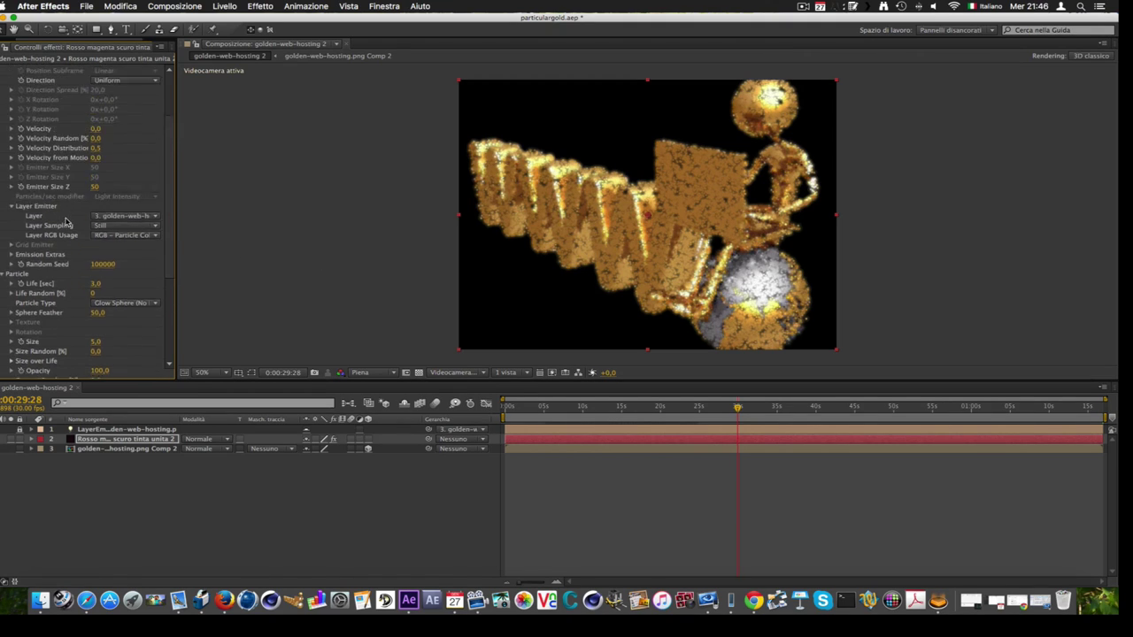
pyautogui.scroll(3, 89, 230)
pyautogui.scroll(3, 106, 236)
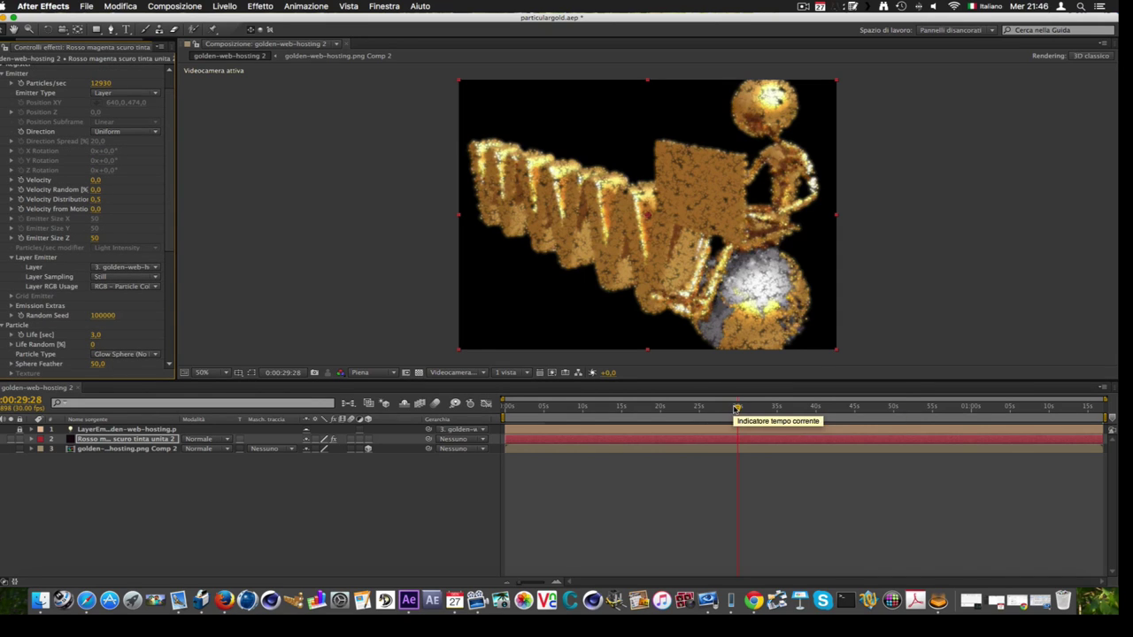
pyautogui.moveTo(736, 407); pyautogui.dragTo(518, 410)
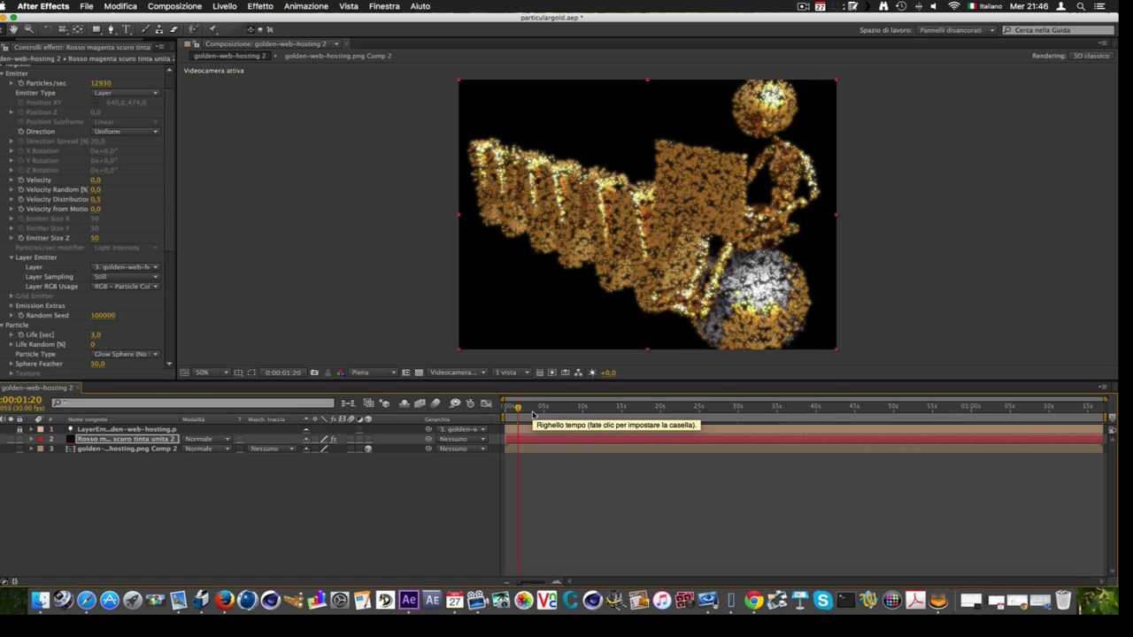
pyautogui.moveTo(517, 409); pyautogui.dragTo(504, 412)
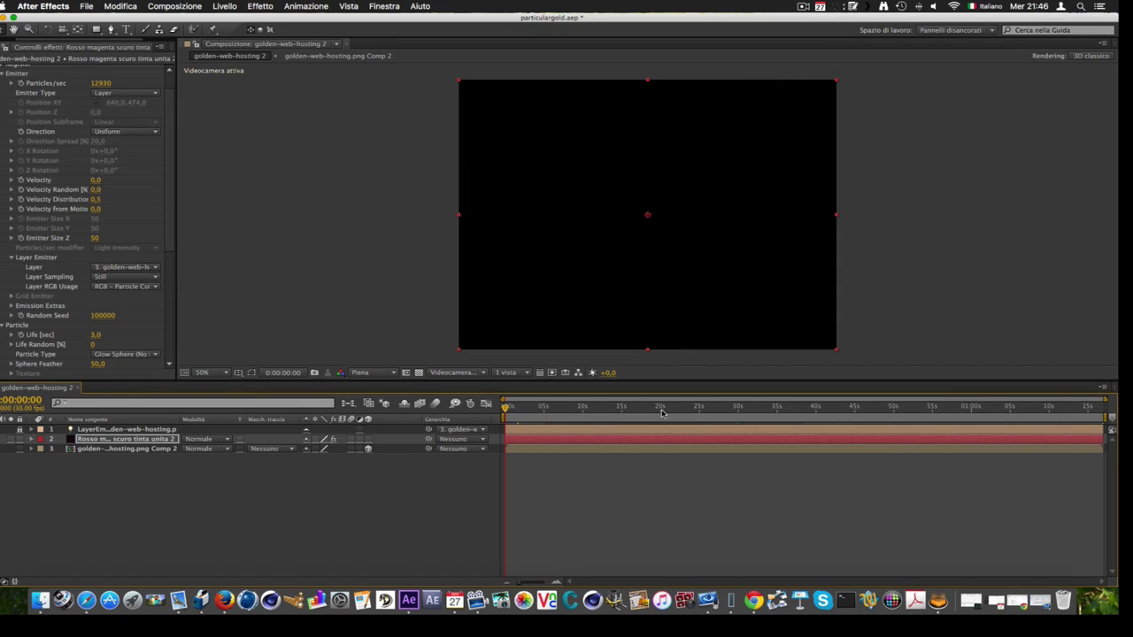
pyautogui.press('space')
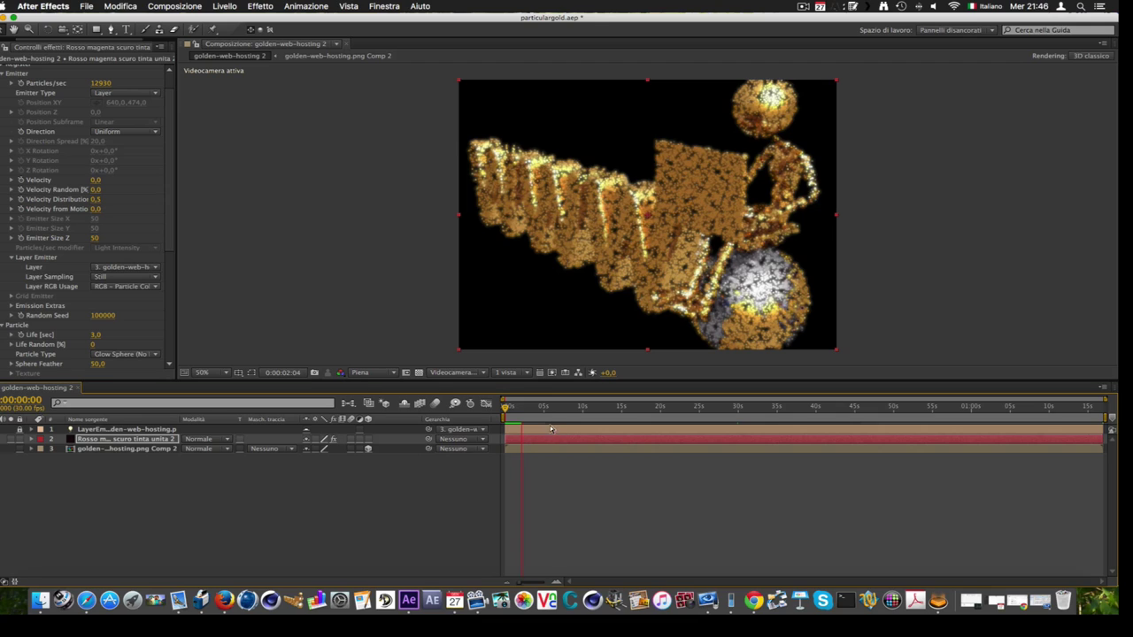
pyautogui.click(512, 408)
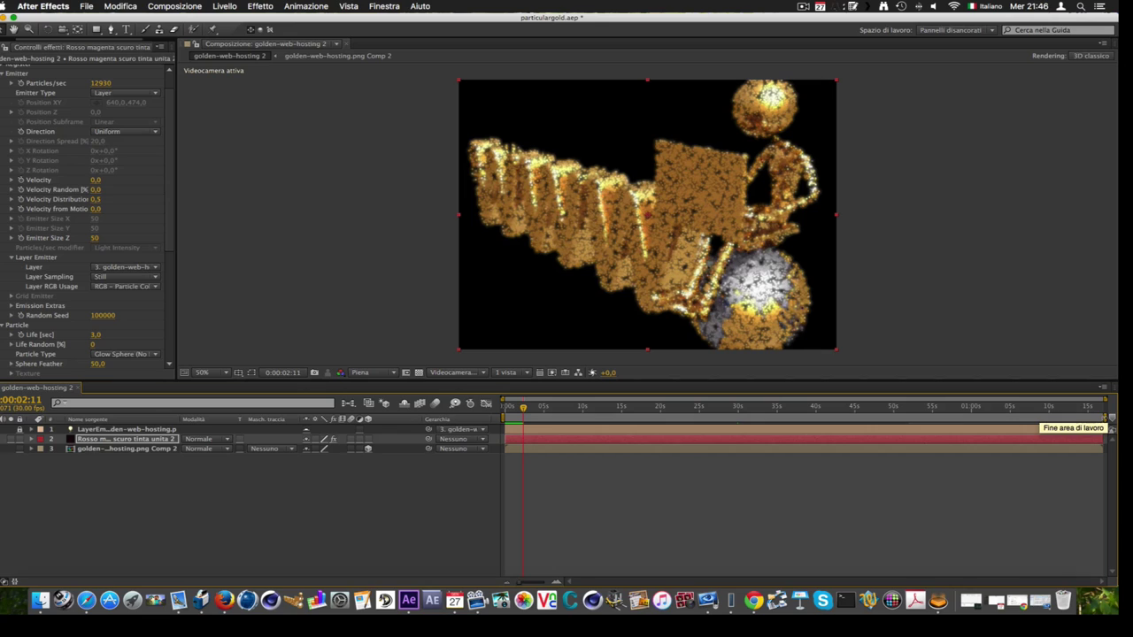
pyautogui.moveTo(1107, 418); pyautogui.dragTo(582, 408)
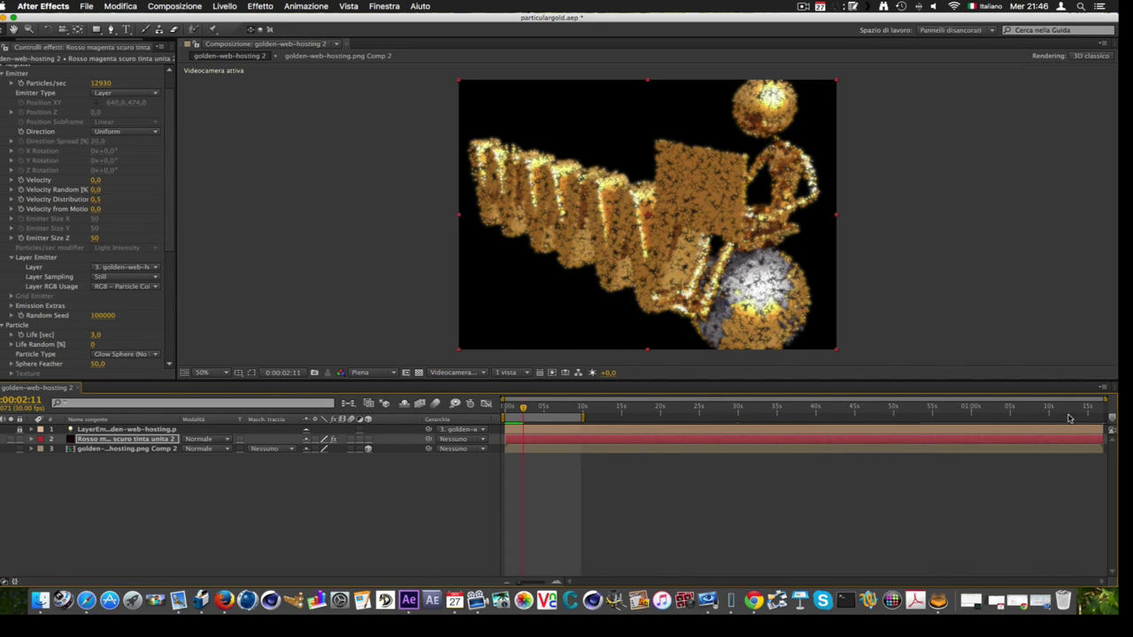
pyautogui.moveTo(1106, 399)
pyautogui.mouseDown()
pyautogui.moveTo(708, 400)
pyautogui.moveTo(719, 399)
pyautogui.mouseUp()
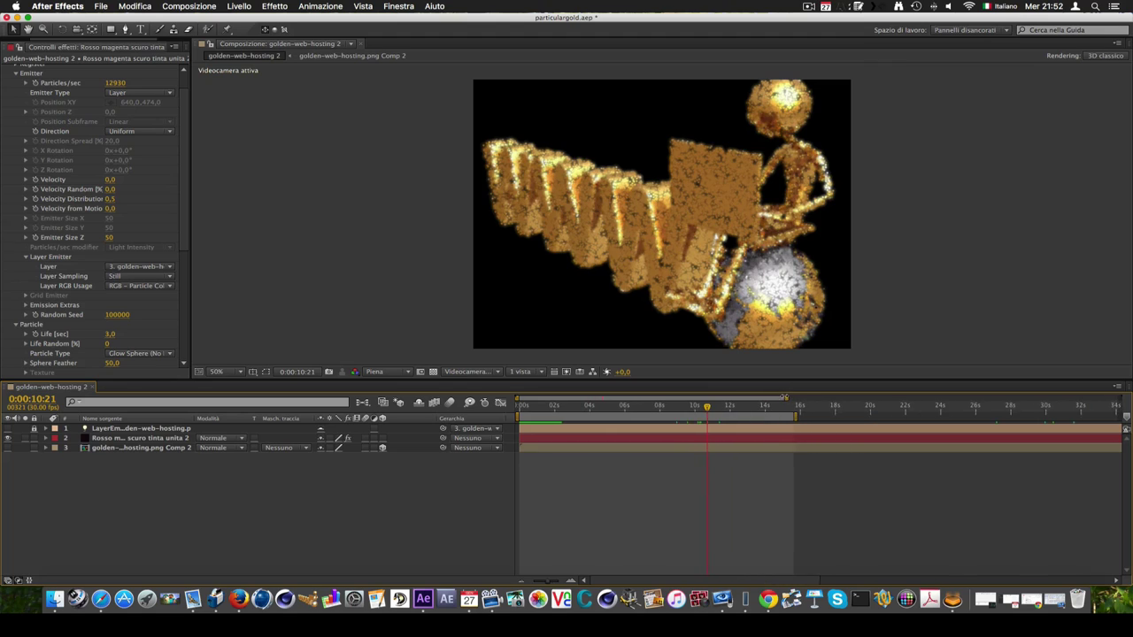
# Pull the work-area end to about 12 seconds and trim the composition to it.
pyautogui.moveTo(784, 397); pyautogui.dragTo(760, 400)
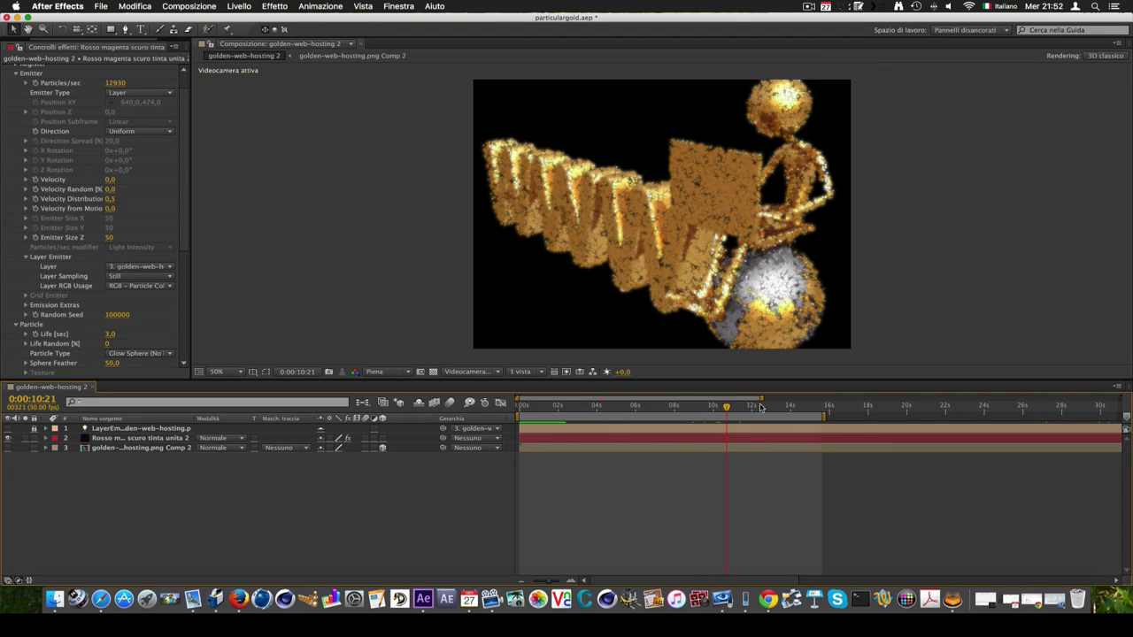
pyautogui.moveTo(823, 416)
pyautogui.mouseDown()
pyautogui.moveTo(758, 416)
pyautogui.moveTo(755, 397)
pyautogui.mouseUp()
pyautogui.rightClick(742, 418)
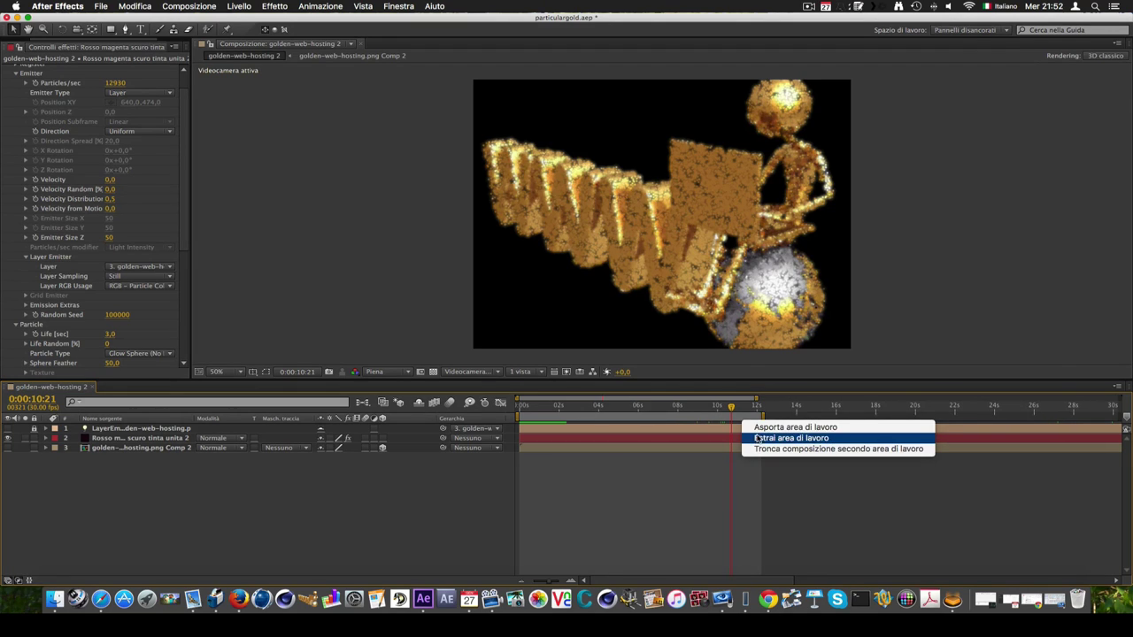
pyautogui.click(759, 448)
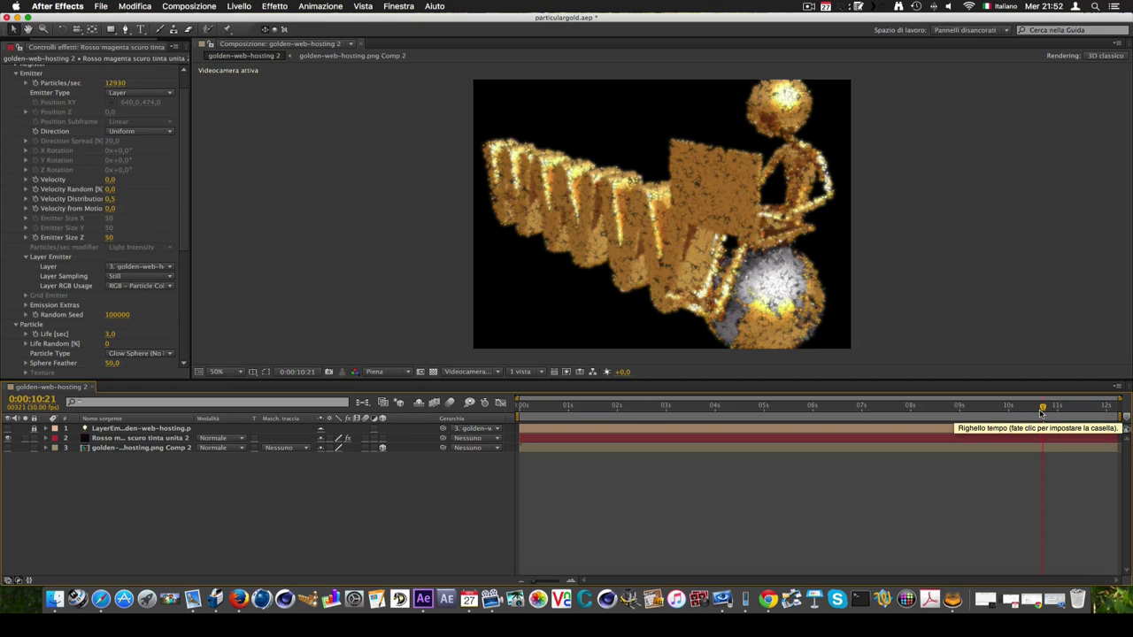
# Refine the work-area end to about 10 seconds and trim the composition again.
pyautogui.moveTo(1041, 413); pyautogui.dragTo(900, 415)
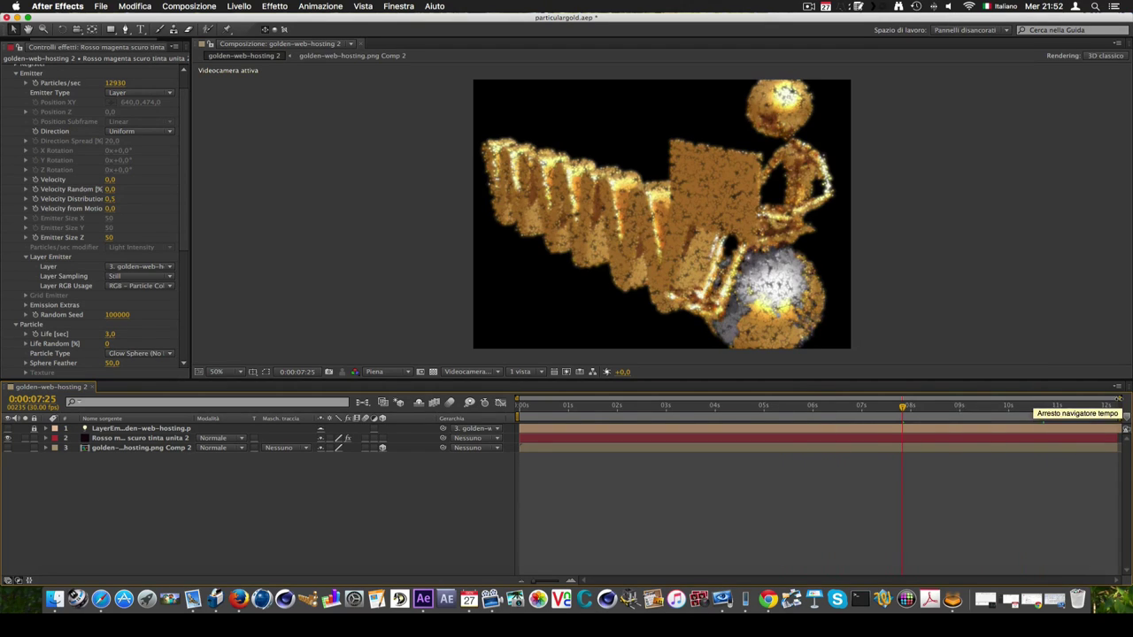
pyautogui.moveTo(1119, 400); pyautogui.dragTo(1046, 400)
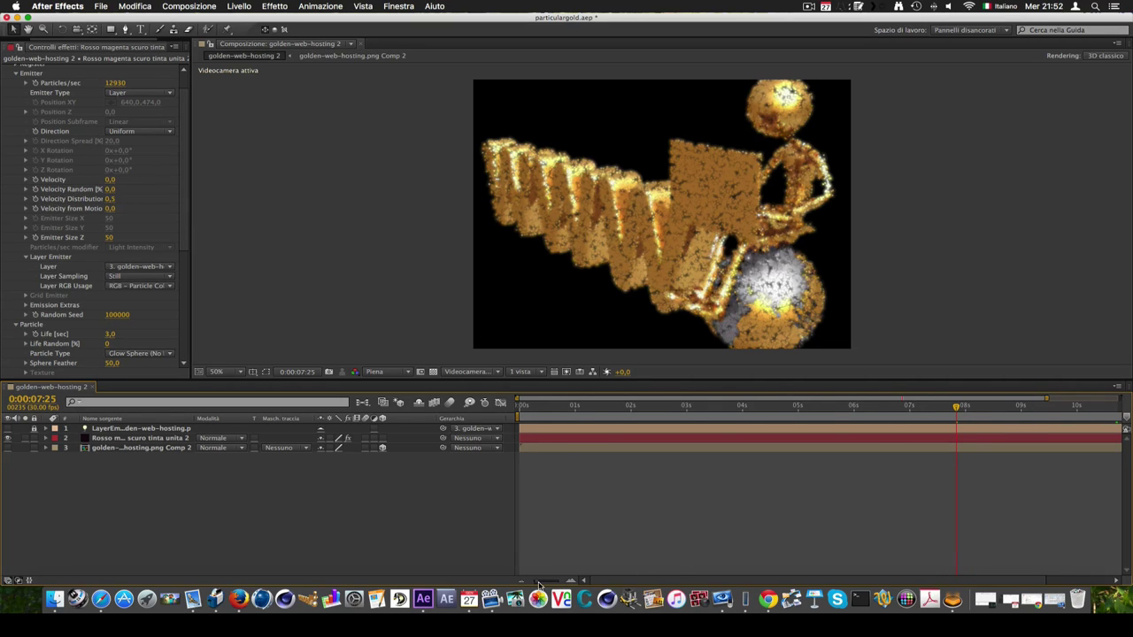
pyautogui.moveTo(537, 586); pyautogui.dragTo(531, 586)
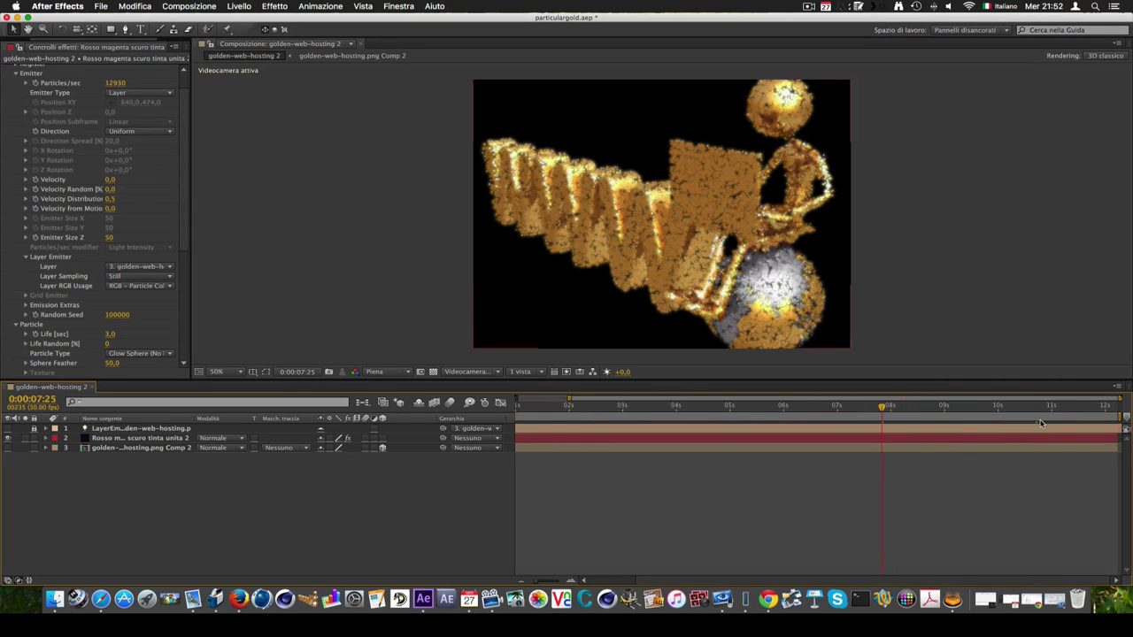
pyautogui.moveTo(1118, 418); pyautogui.dragTo(1050, 416)
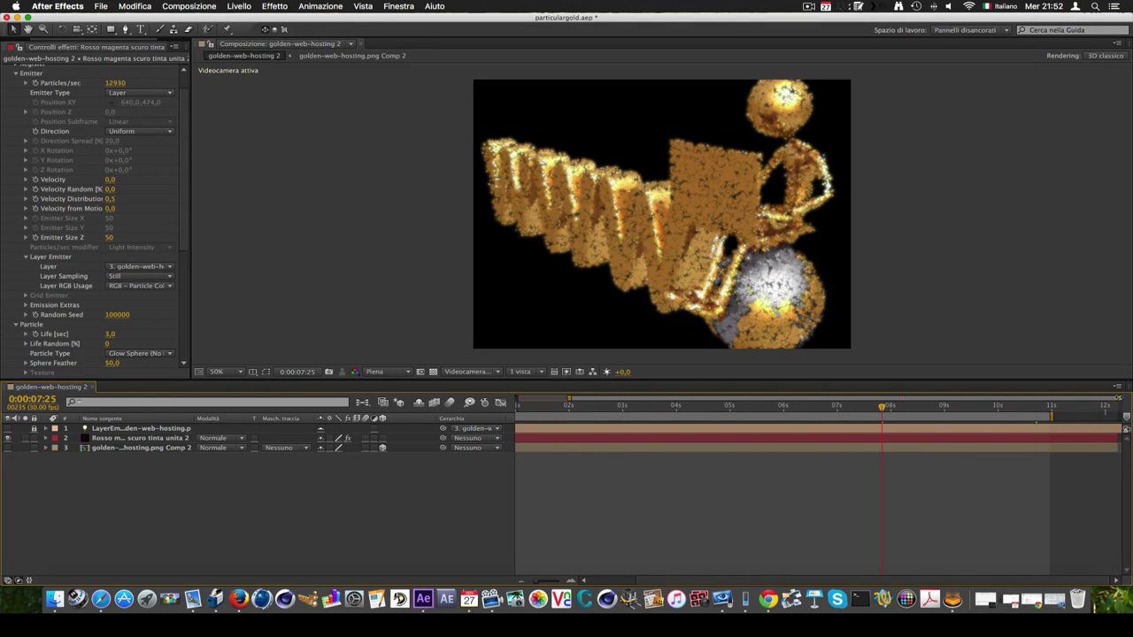
pyautogui.moveTo(1118, 397); pyautogui.dragTo(1058, 398)
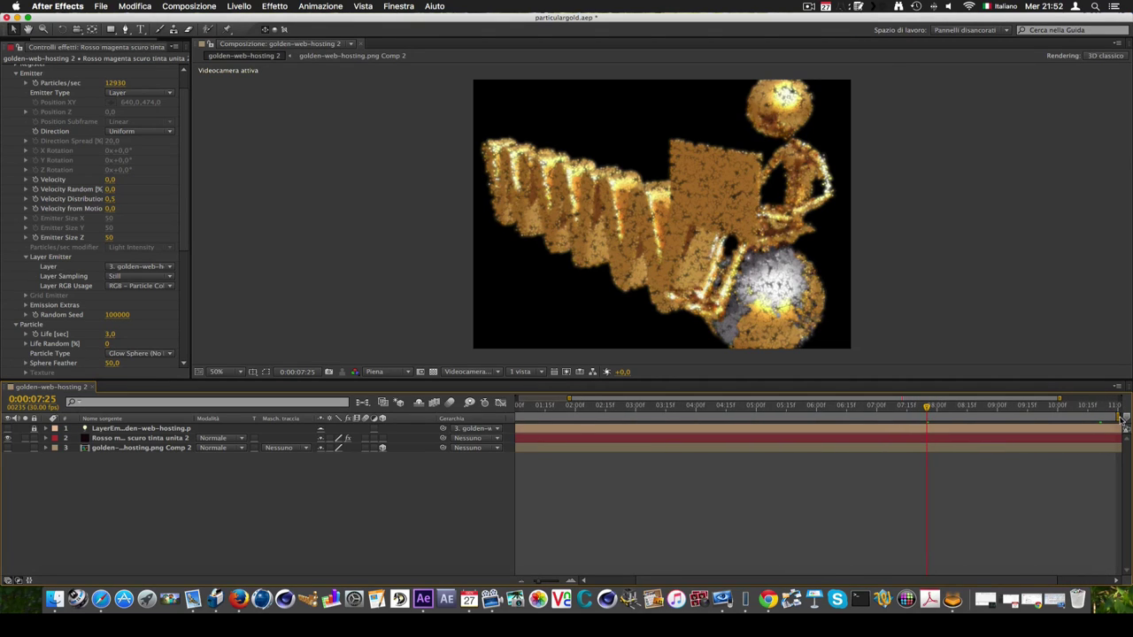
pyautogui.moveTo(1116, 416); pyautogui.dragTo(1058, 416)
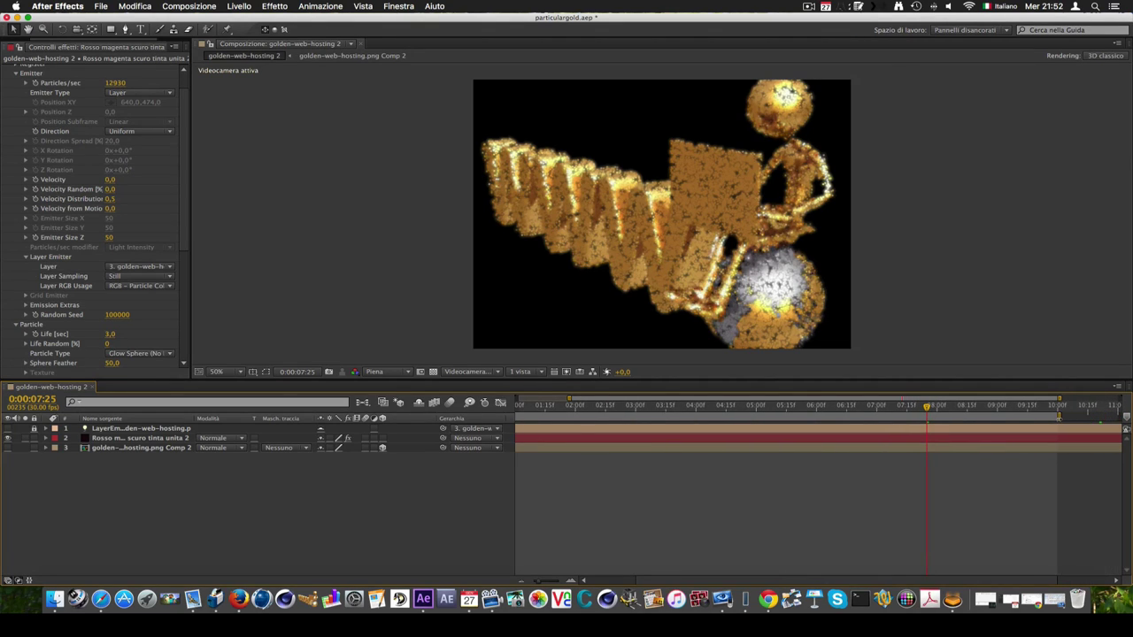
pyautogui.rightClick(1025, 419)
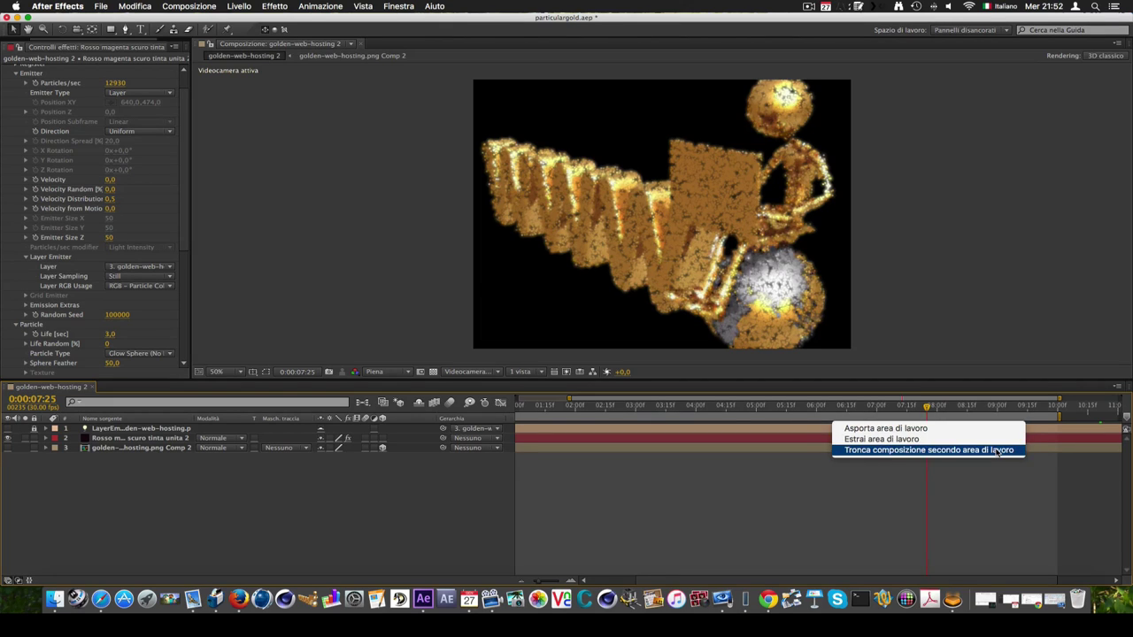
pyautogui.click(996, 451)
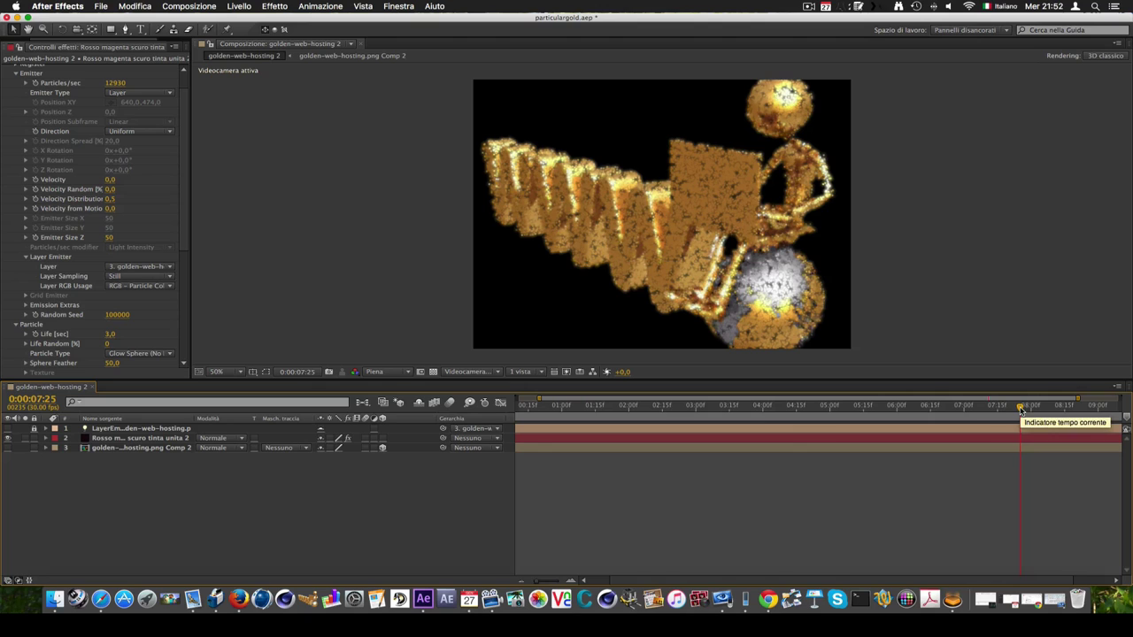
pyautogui.click(741, 421)
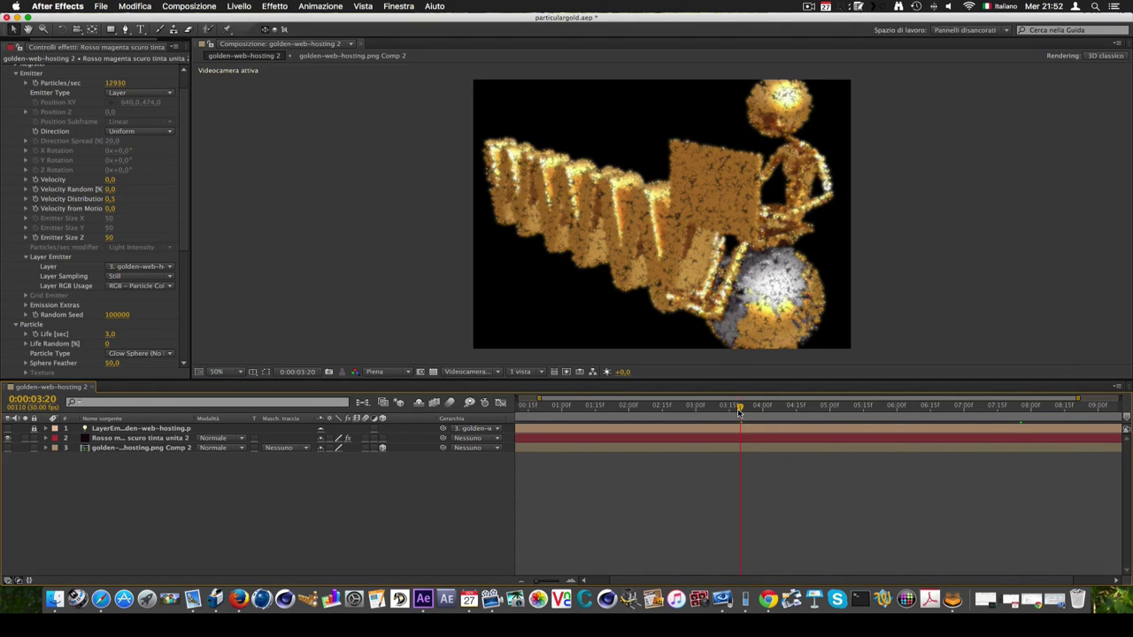
# Move the playhead to 3:23 and scroll Effect Controls down to Particular's Physics group.
pyautogui.moveTo(741, 412)
pyautogui.mouseDown()
pyautogui.moveTo(546, 416)
pyautogui.moveTo(736, 412)
pyautogui.mouseUp()
pyautogui.moveTo(738, 413); pyautogui.dragTo(746, 409)
pyautogui.scroll(-5, 53, 287)
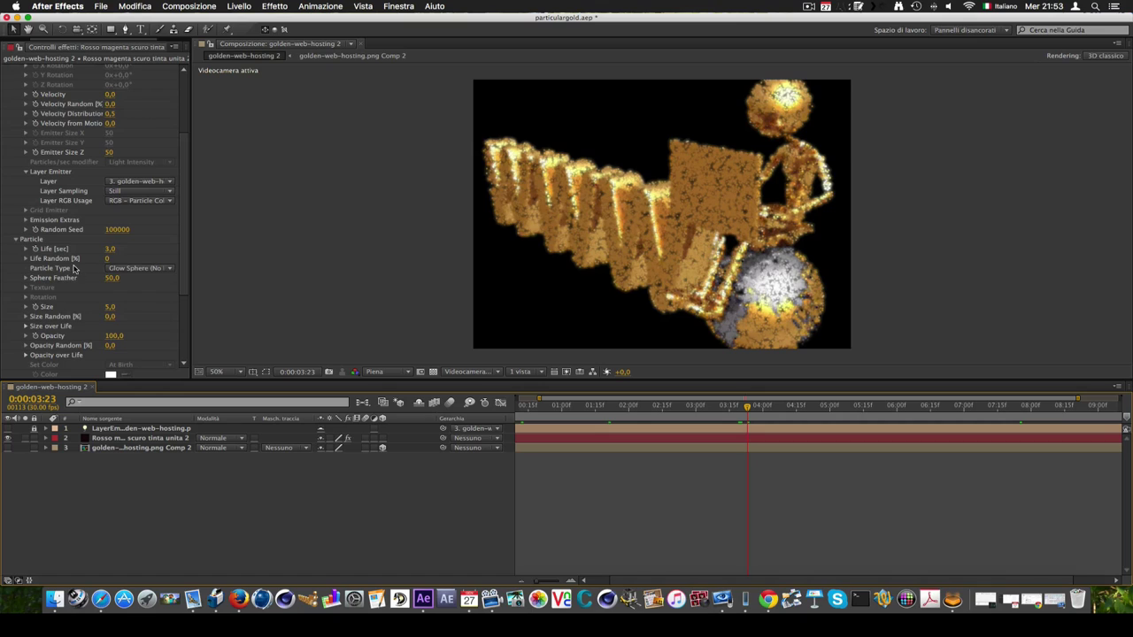
pyautogui.scroll(-3, 75, 270)
pyautogui.scroll(-1, 78, 271)
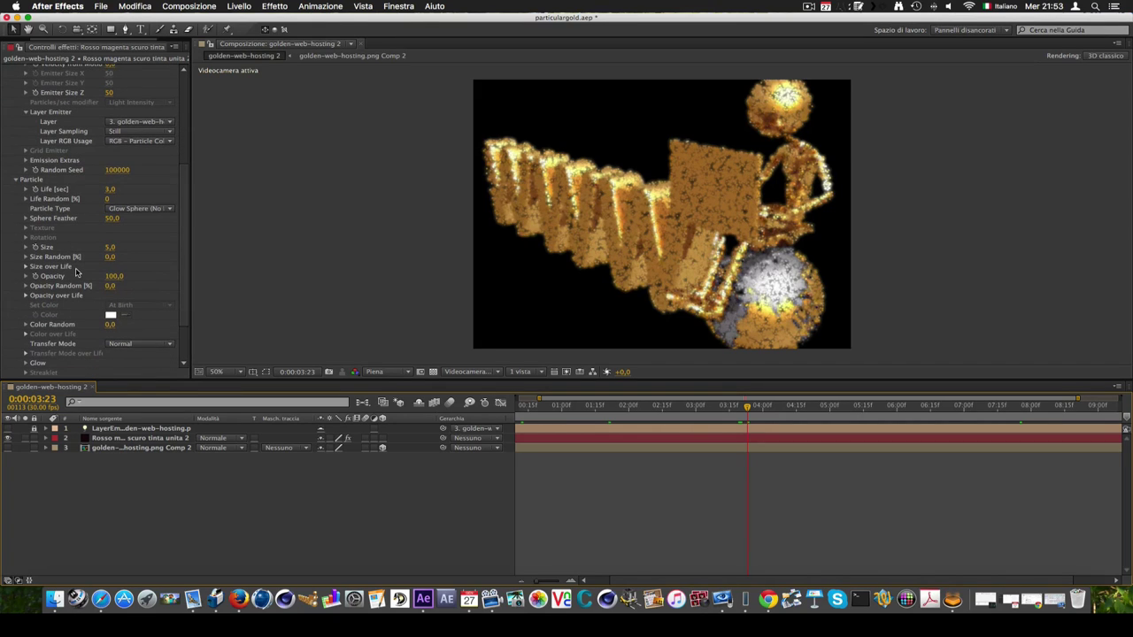
pyautogui.scroll(-1, 77, 273)
pyautogui.scroll(-2, 80, 276)
pyautogui.scroll(-1, 86, 278)
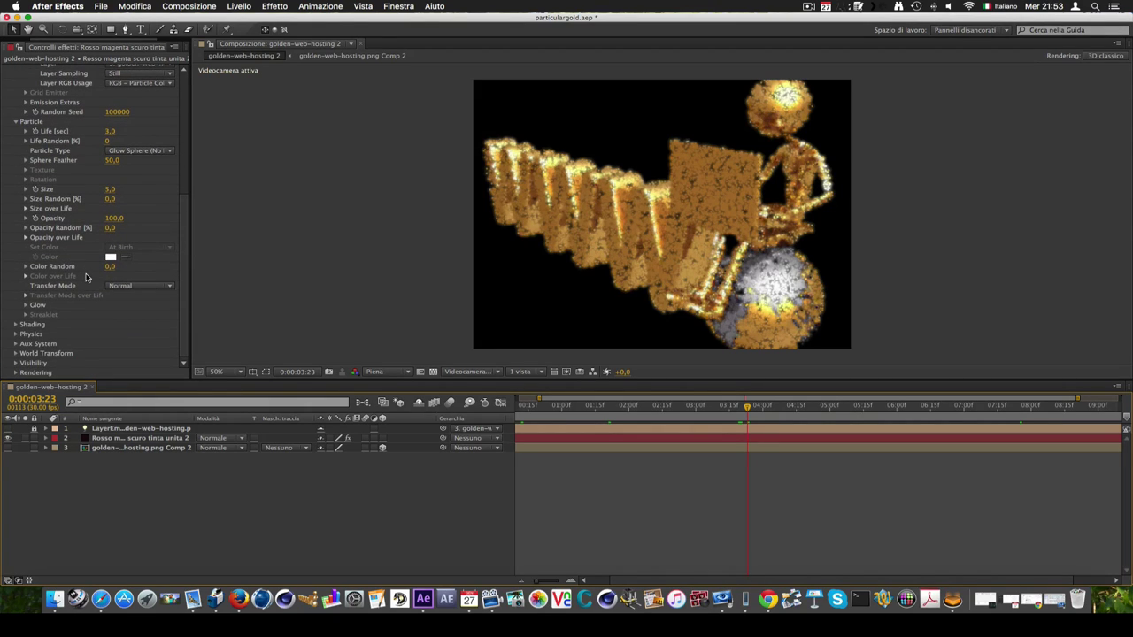
# Expand the Physics, Air and Turbulence Field settings in Effect Controls.
pyautogui.click(15, 335)
pyautogui.scroll(-1, 15, 338)
pyautogui.scroll(-2, 79, 317)
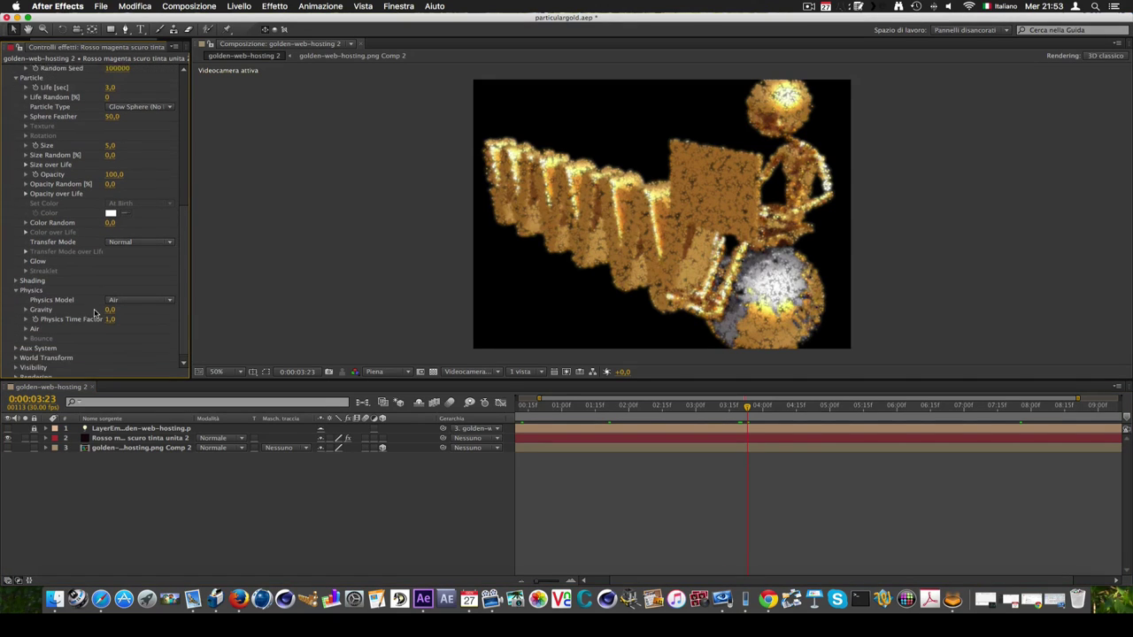
pyautogui.click(26, 325)
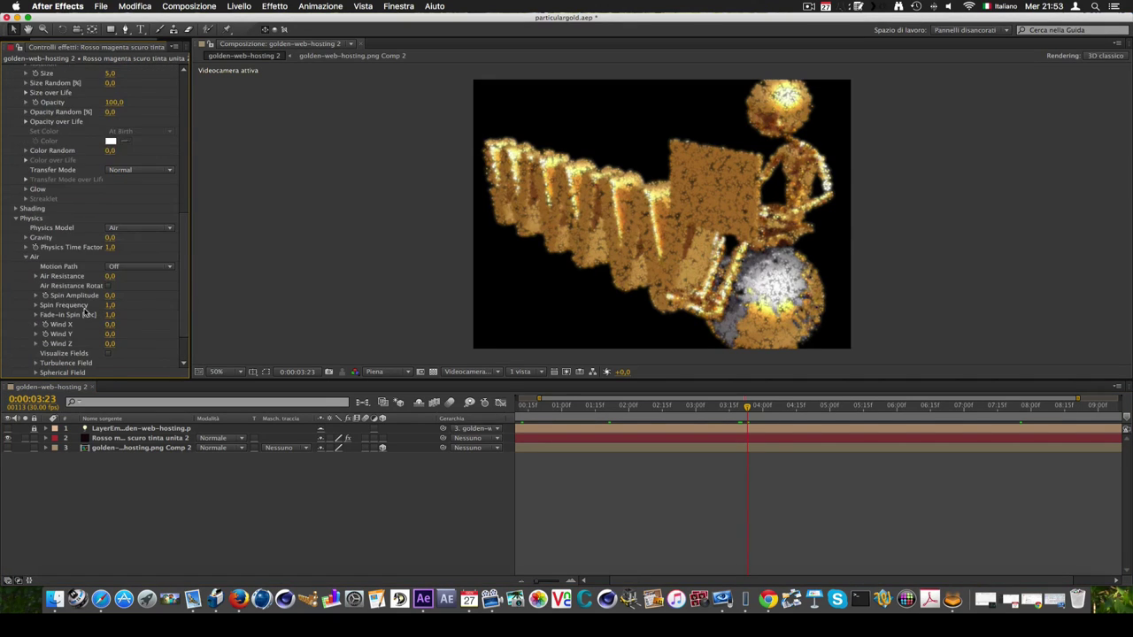
pyautogui.scroll(-3, 85, 308)
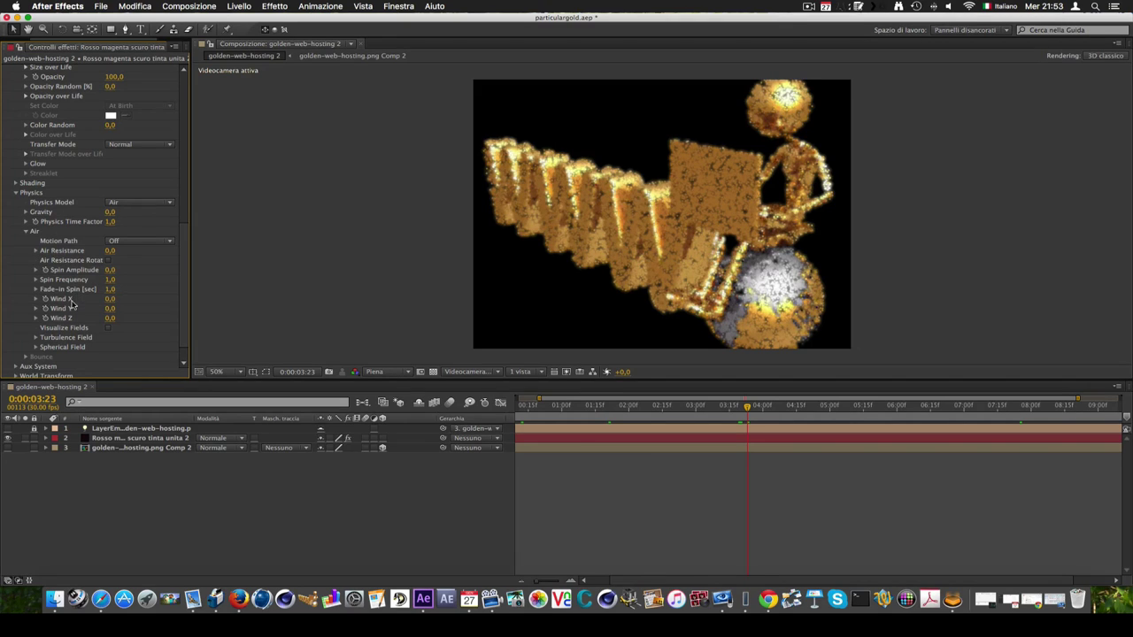
pyautogui.click(36, 337)
pyautogui.scroll(-3, 36, 342)
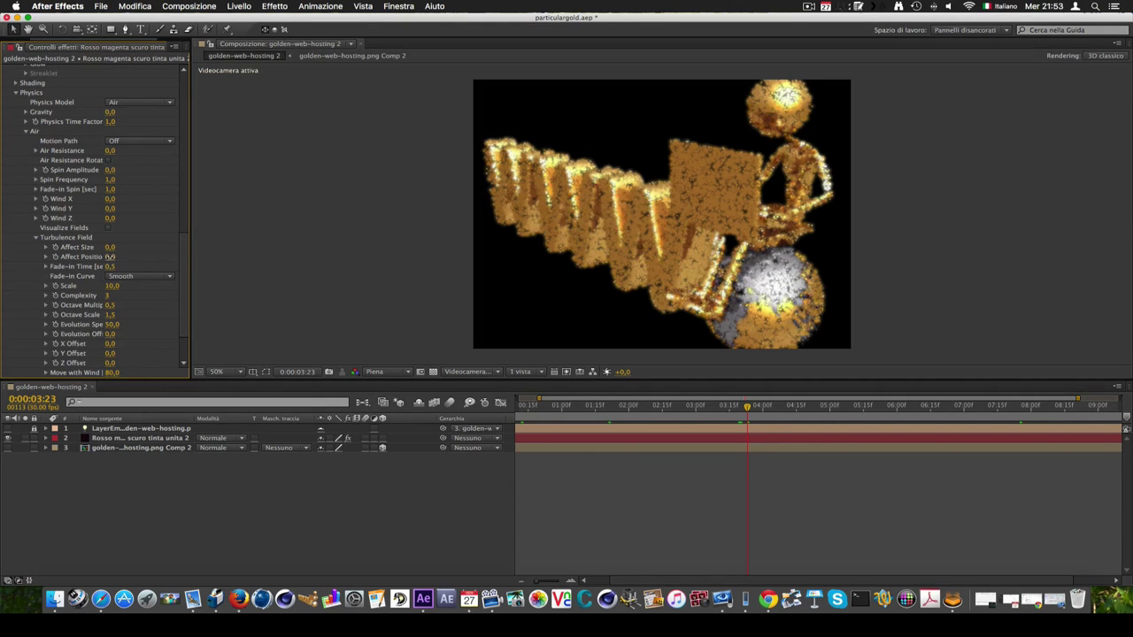
# Keyframe Turbulence Affect Position at 867 at 3:23, then set it to 0 at 3:10.
pyautogui.moveTo(110, 257); pyautogui.dragTo(569, 245)
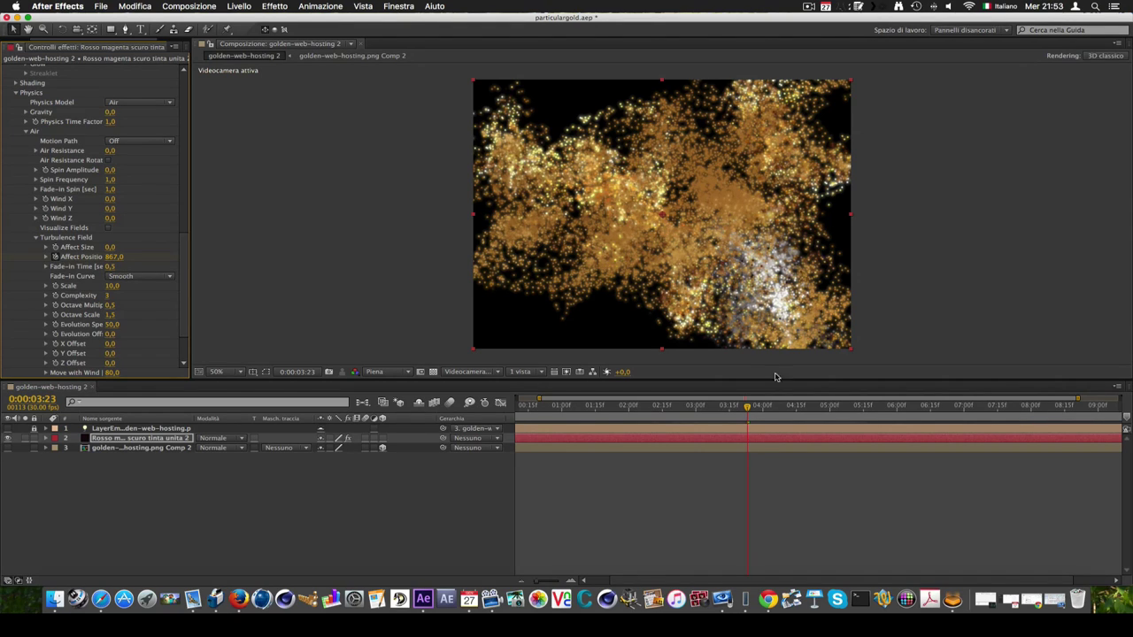
pyautogui.moveTo(746, 409); pyautogui.dragTo(726, 409)
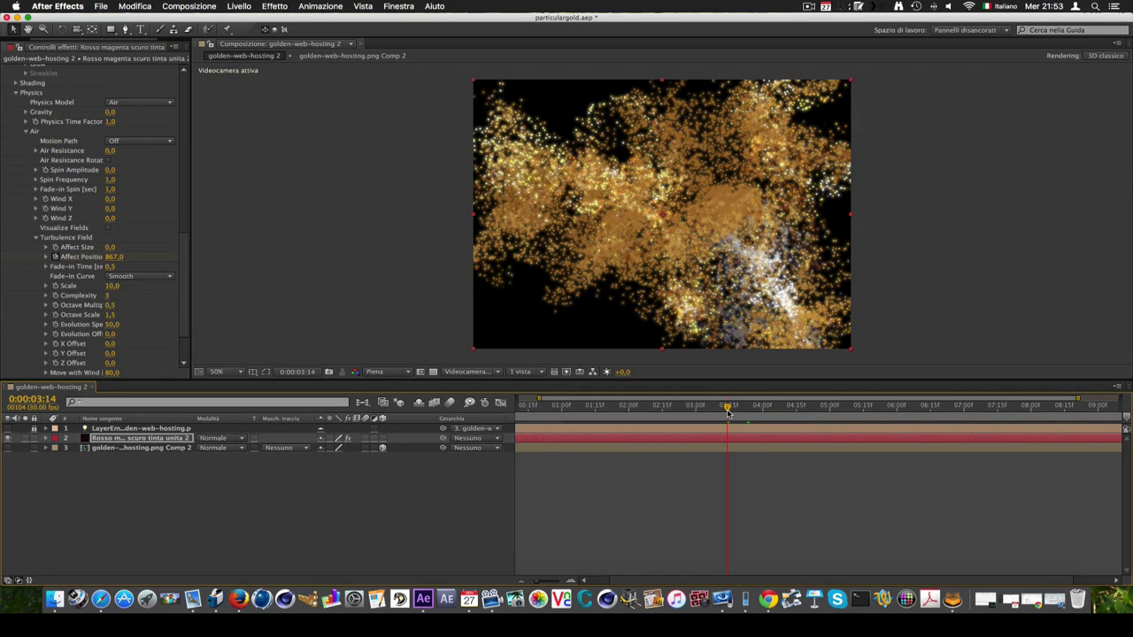
pyautogui.moveTo(727, 408); pyautogui.dragTo(720, 409)
pyautogui.moveTo(111, 257); pyautogui.dragTo(3, 265)
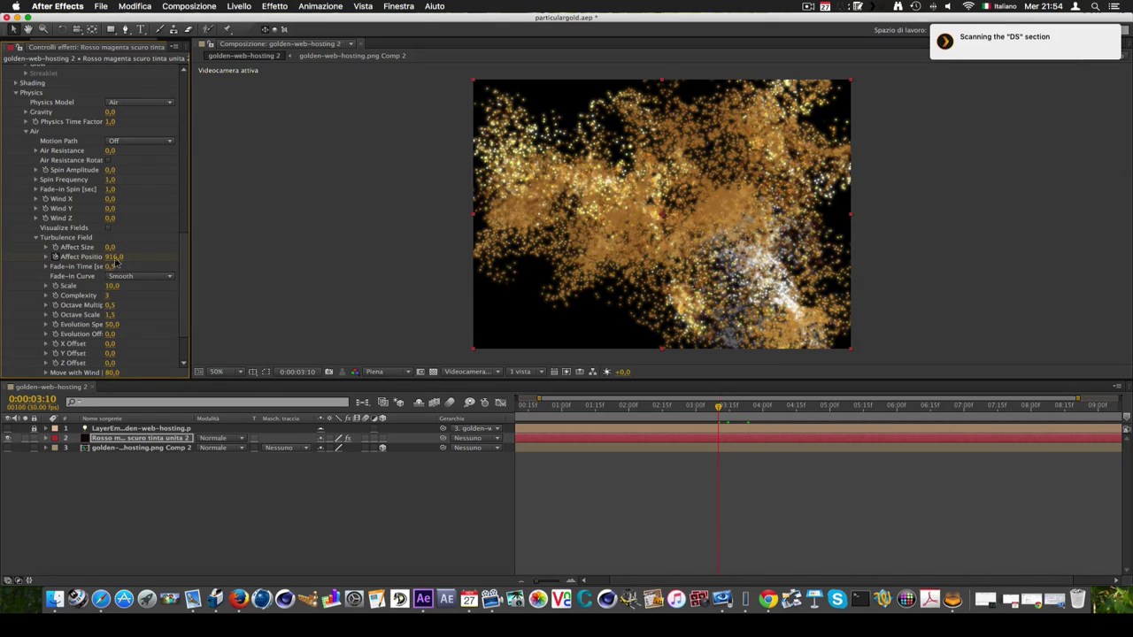
pyautogui.click(114, 256)
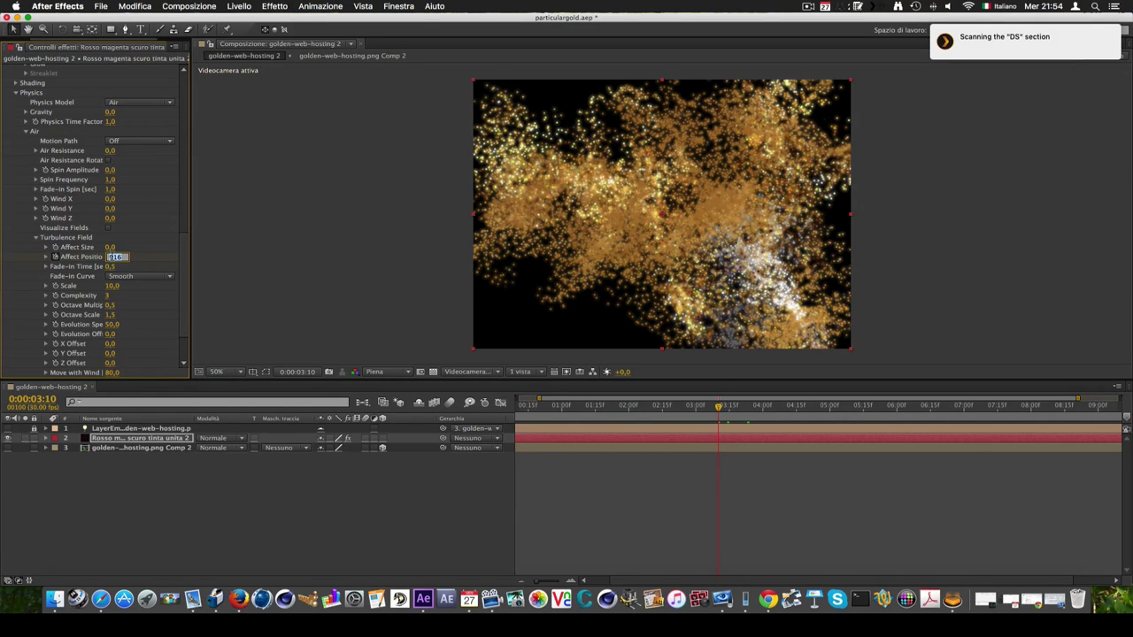
pyautogui.write('0')
pyautogui.press('Return')
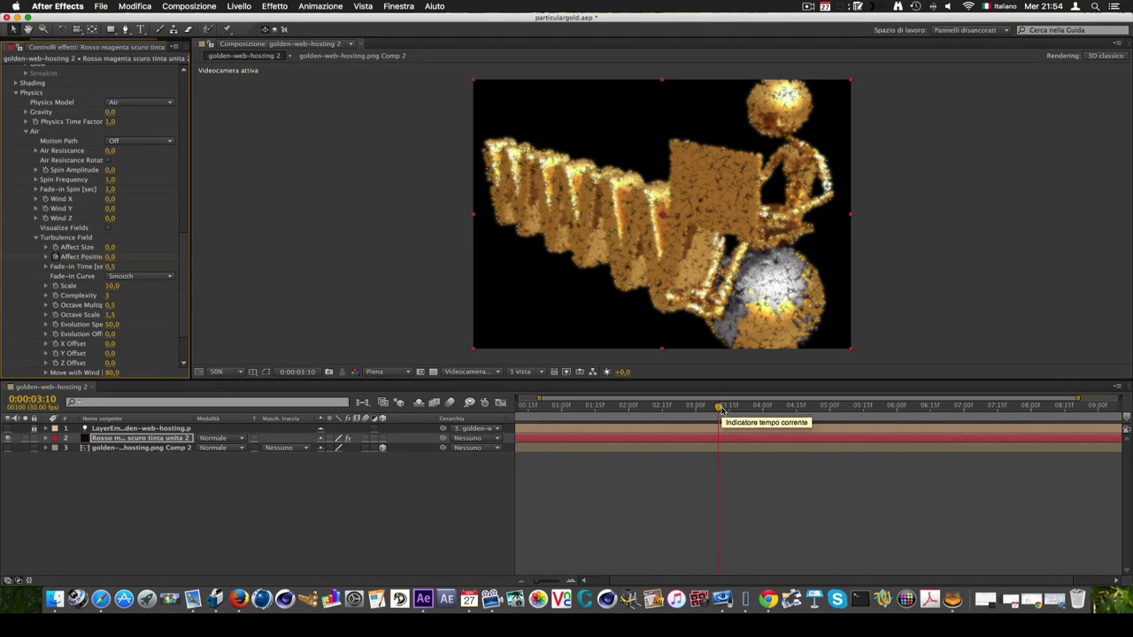
# Add an Affect Position keyframe of 0 at 5:06, then check the scattered state around 3:29.
pyautogui.moveTo(724, 408); pyautogui.dragTo(834, 409)
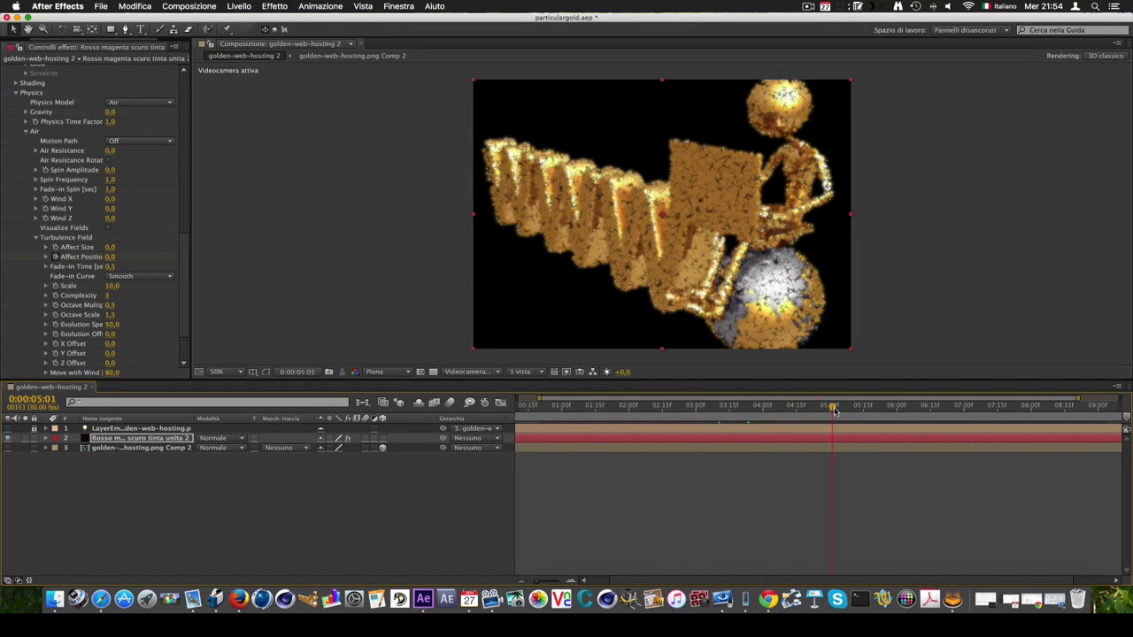
pyautogui.moveTo(834, 410); pyautogui.dragTo(830, 410)
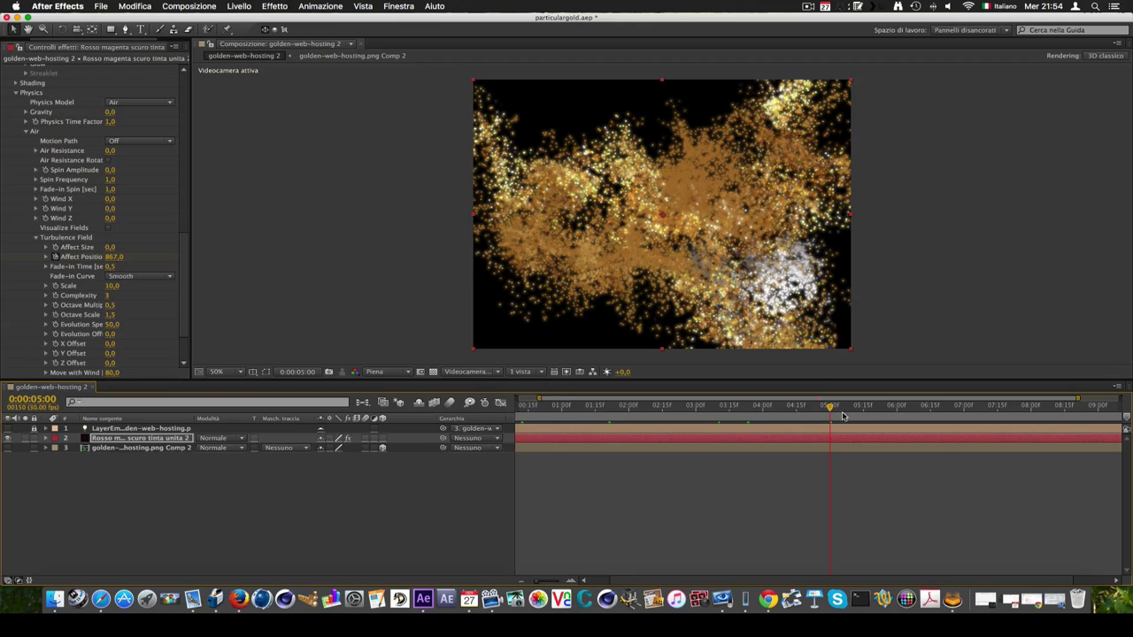
pyautogui.moveTo(829, 412)
pyautogui.mouseDown()
pyautogui.moveTo(745, 416)
pyautogui.moveTo(842, 409)
pyautogui.mouseUp()
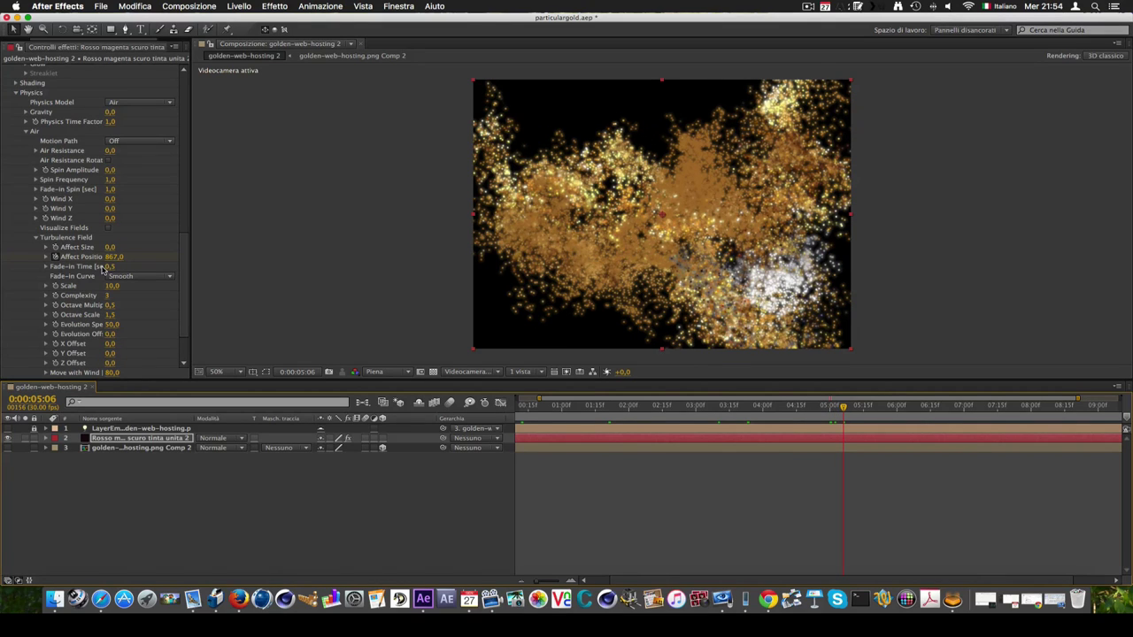
pyautogui.click(115, 257)
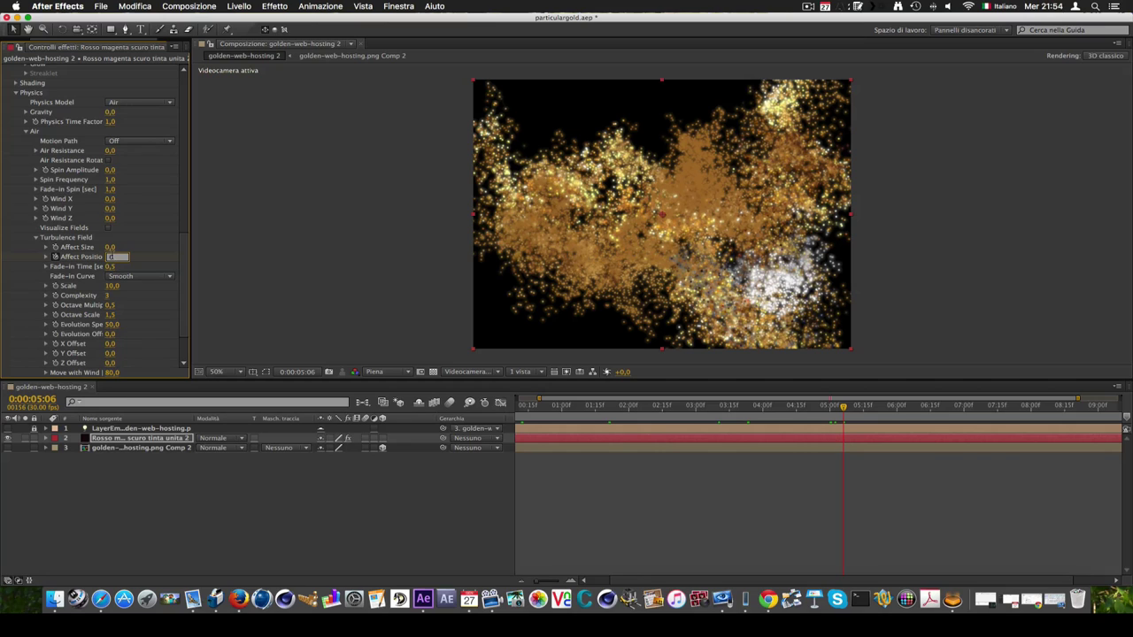
pyautogui.press('Return')
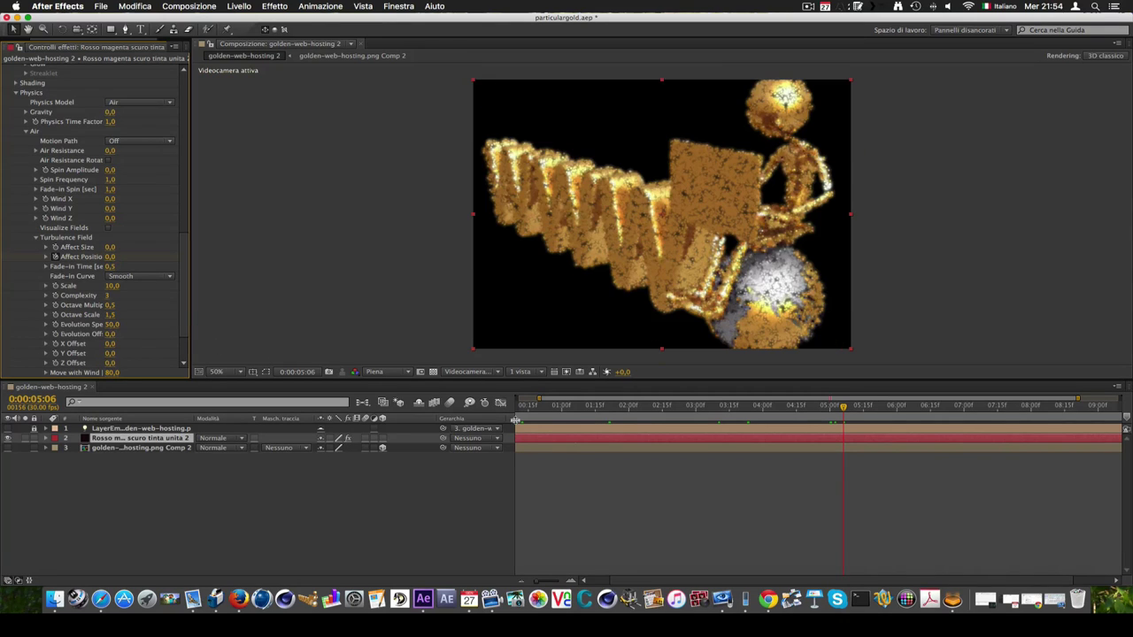
pyautogui.moveTo(844, 413)
pyautogui.mouseDown()
pyautogui.moveTo(559, 424)
pyautogui.moveTo(599, 423)
pyautogui.mouseUp()
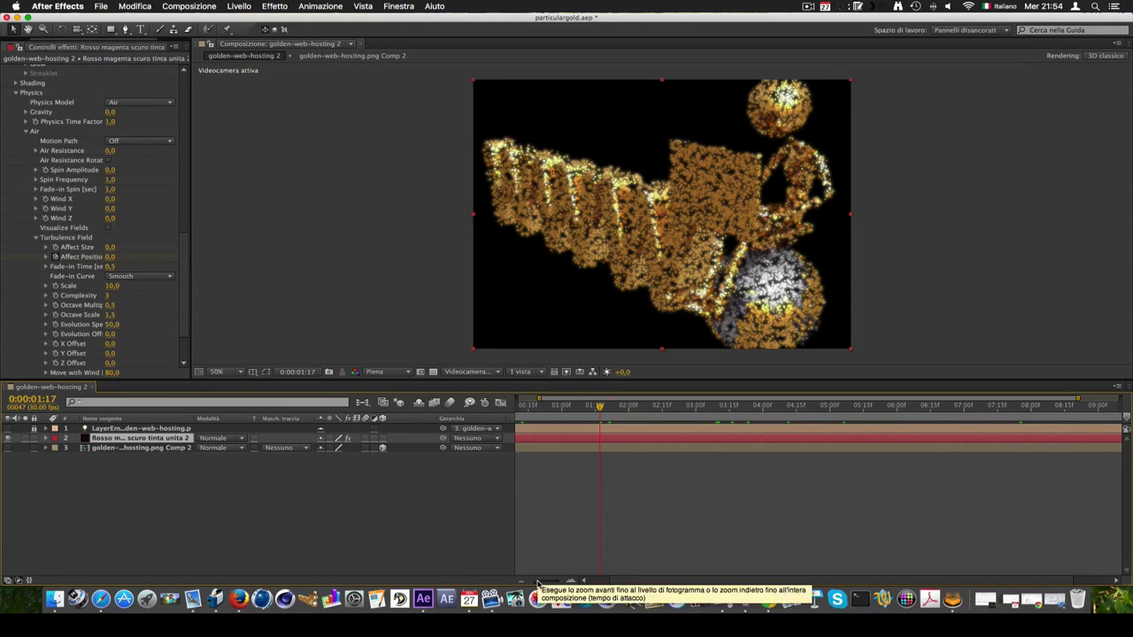
# Zoom the timeline in on the first two seconds and start a preview of the animation.
pyautogui.moveTo(539, 582); pyautogui.dragTo(563, 580)
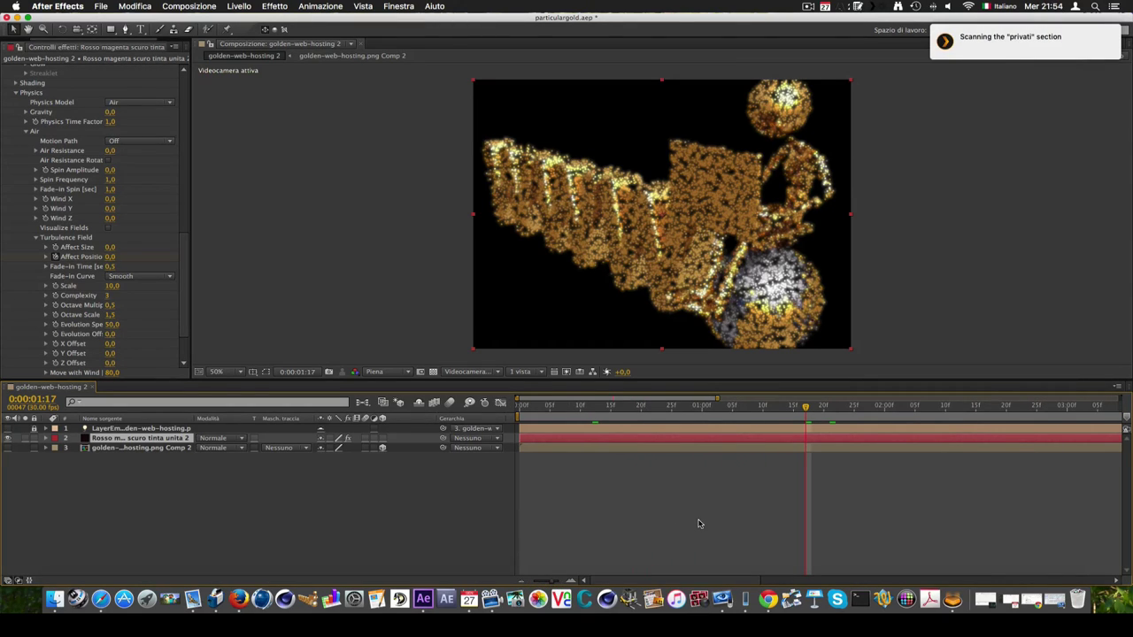
pyautogui.press('space')
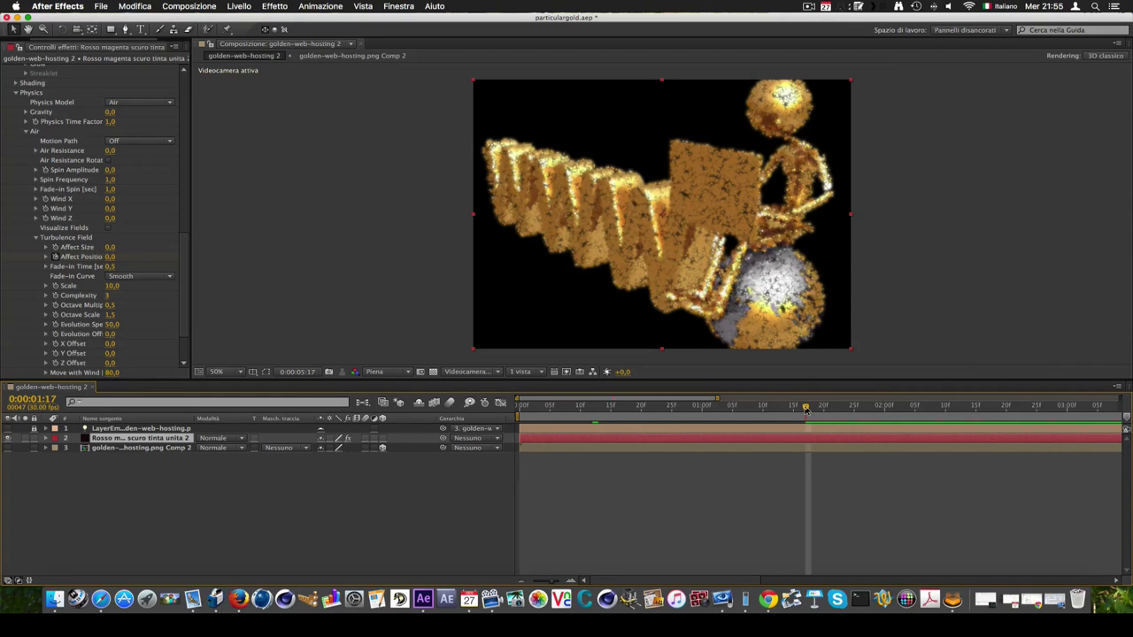
# Stop the preview, zoom the timeline out, and play from 1:22 to about 4:10.
pyautogui.click(554, 581)
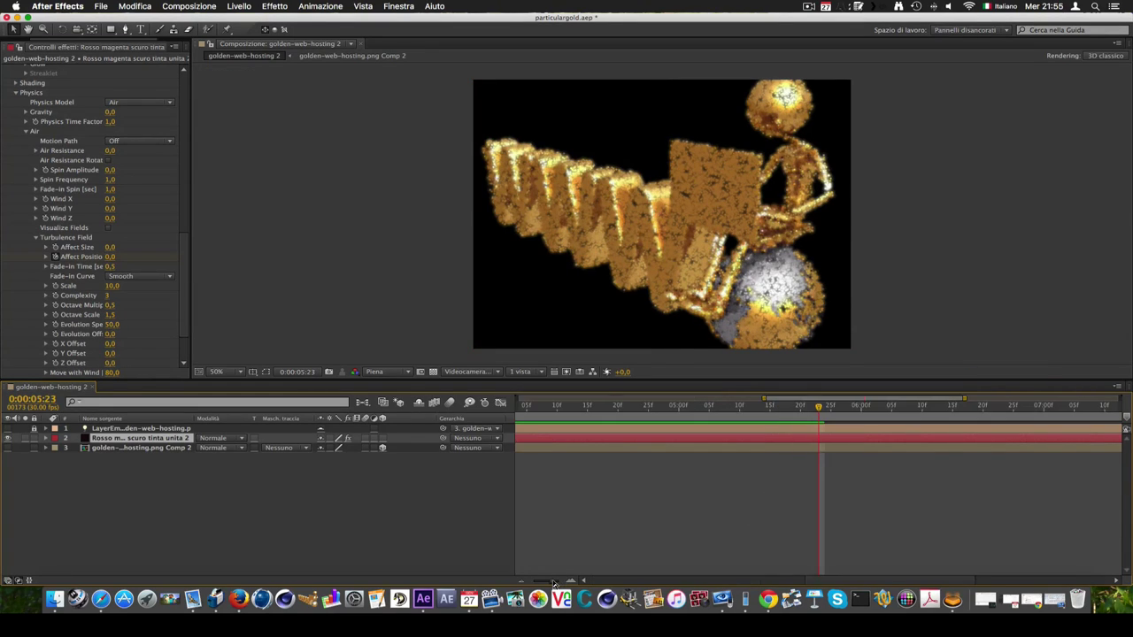
pyautogui.moveTo(553, 580); pyautogui.dragTo(530, 584)
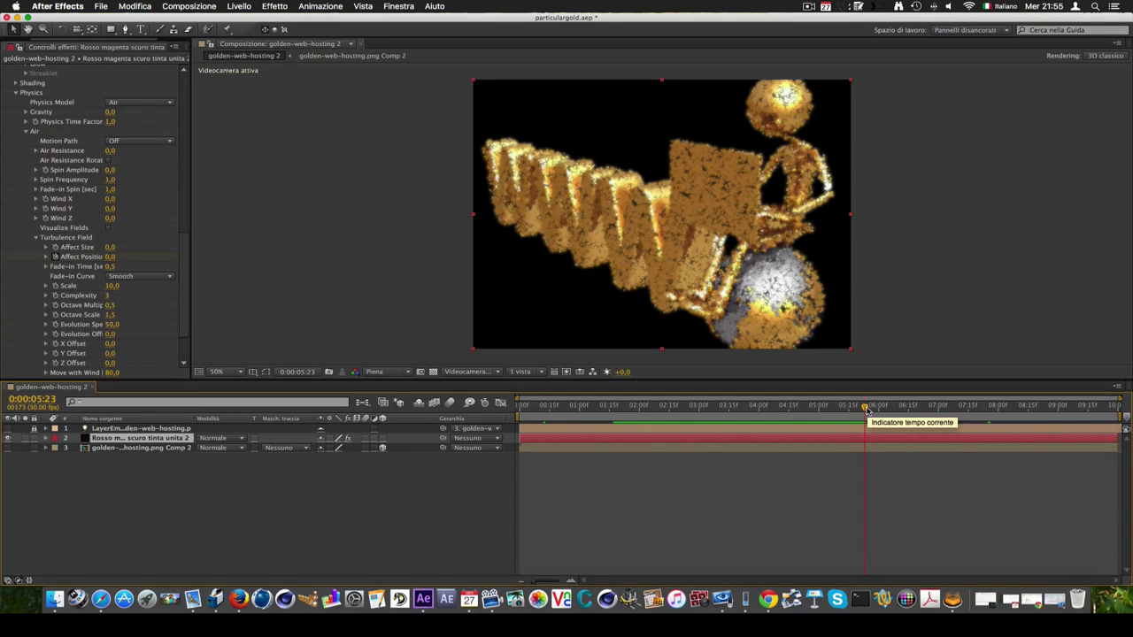
pyautogui.moveTo(873, 409); pyautogui.dragTo(627, 412)
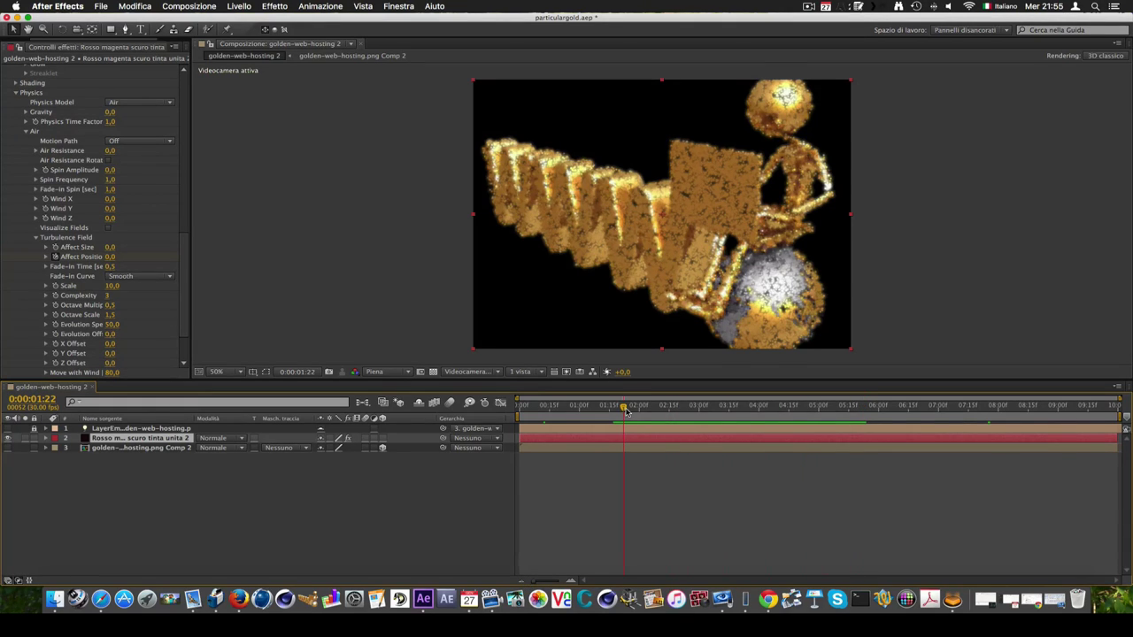
pyautogui.press('space')
pyautogui.press('space')
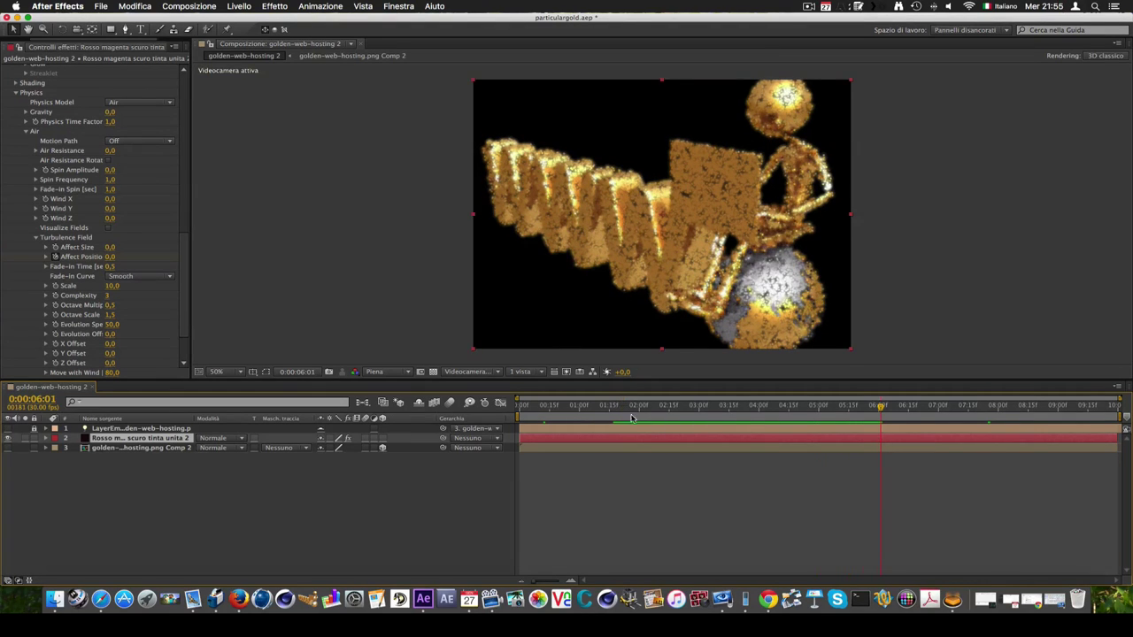
pyautogui.moveTo(882, 407)
pyautogui.mouseDown()
pyautogui.moveTo(779, 409)
pyautogui.moveTo(806, 409)
pyautogui.mouseUp()
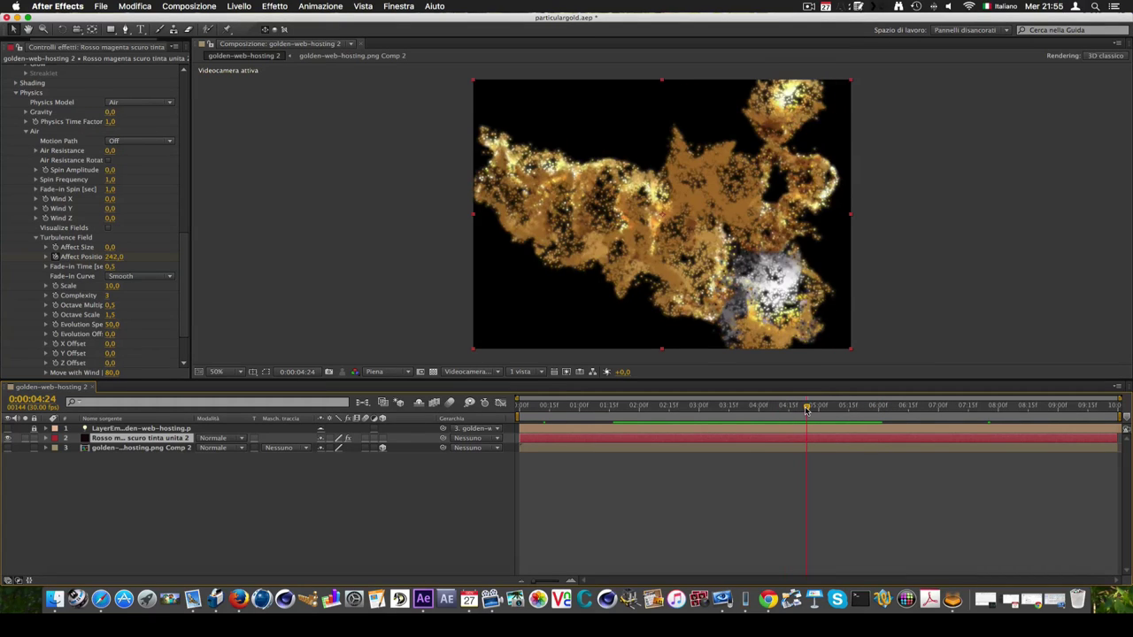
# Expand the particle layer's Effects and the Particular effect in the timeline.
pyautogui.click(45, 439)
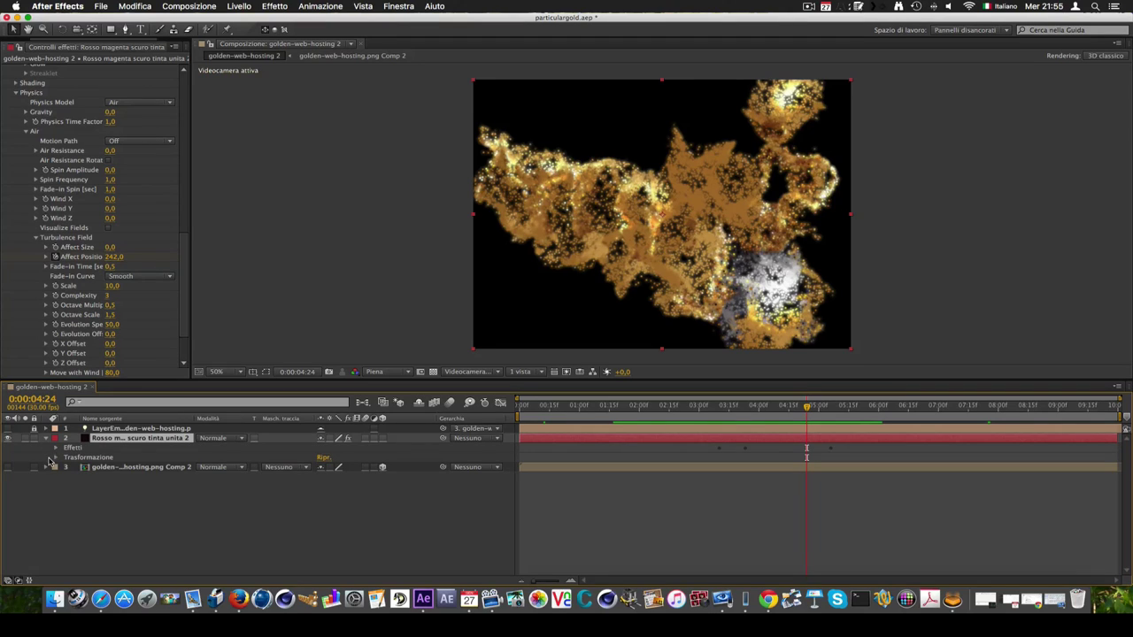
pyautogui.click(53, 451)
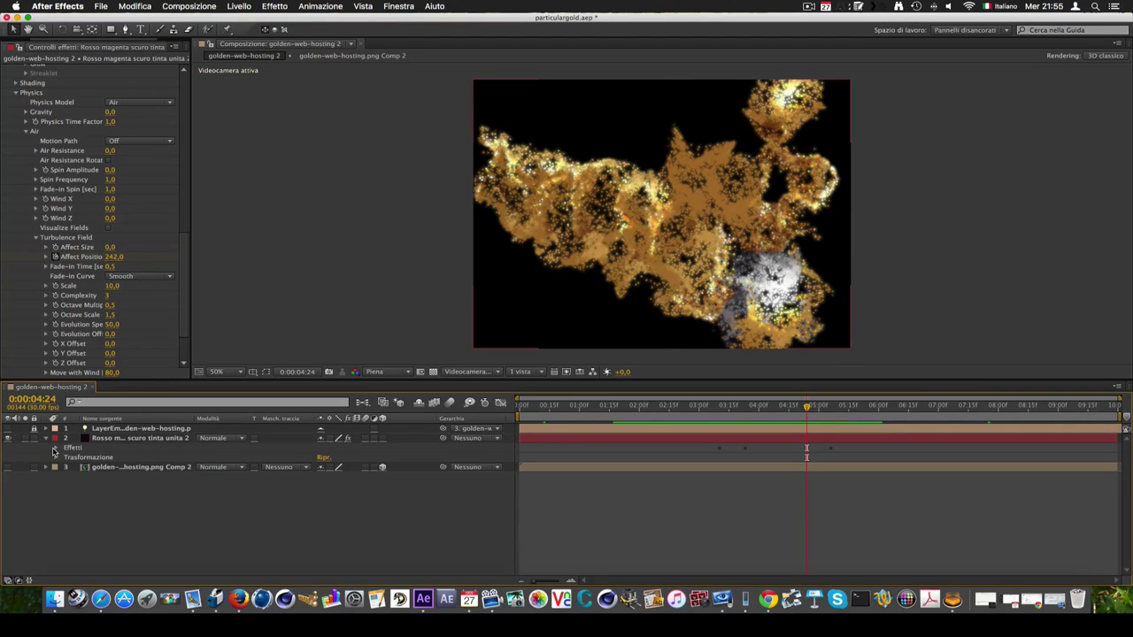
pyautogui.click(56, 450)
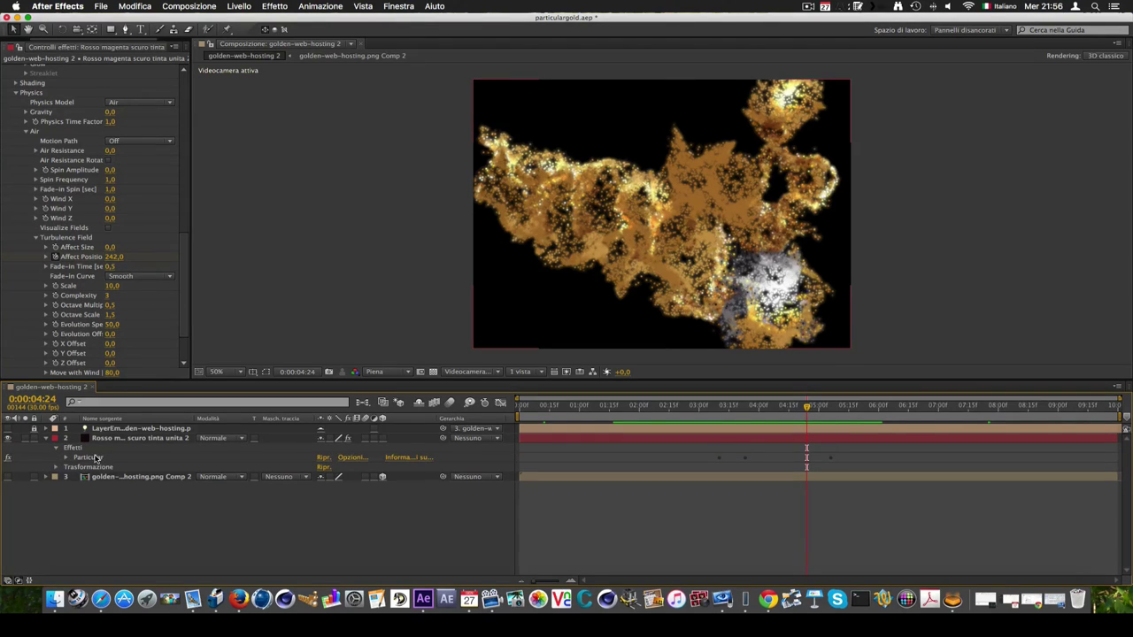
pyautogui.click(67, 457)
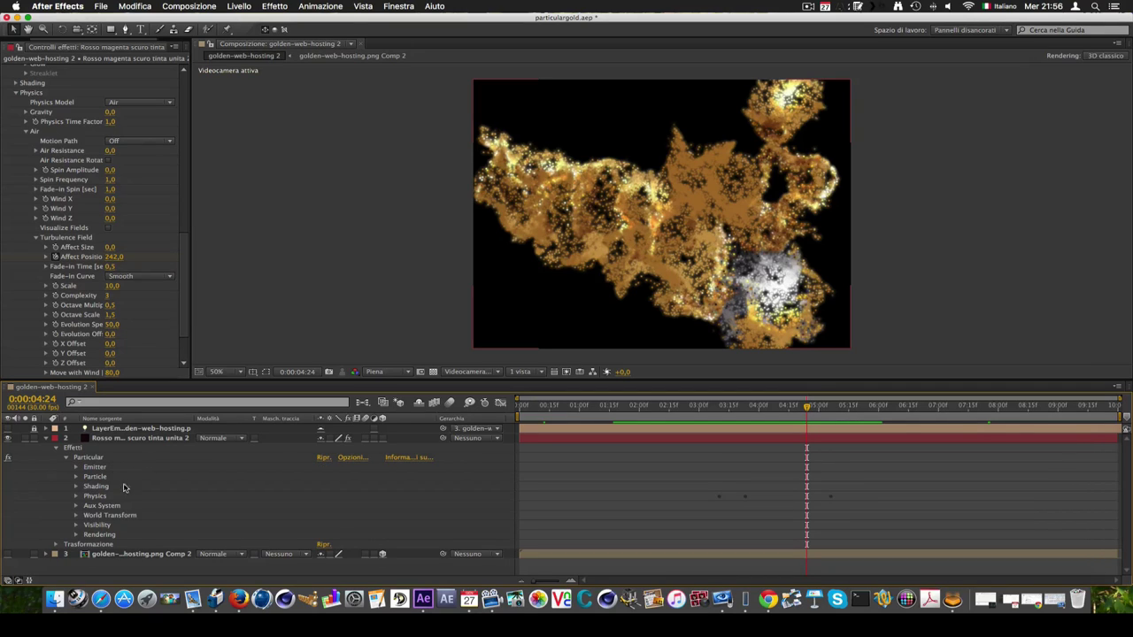
# Expand Particular's Physics, Air and Turbulence Field groups to reveal the Affect Position keyframes.
pyautogui.click(76, 477)
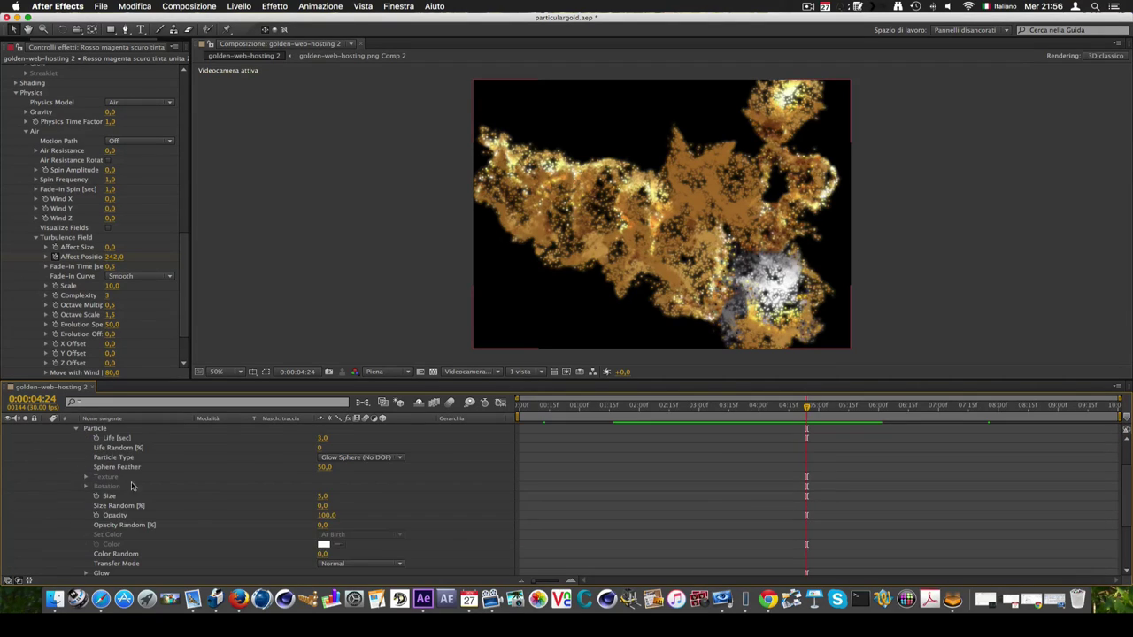
pyautogui.scroll(-3, 208, 498)
pyautogui.scroll(-2, 202, 502)
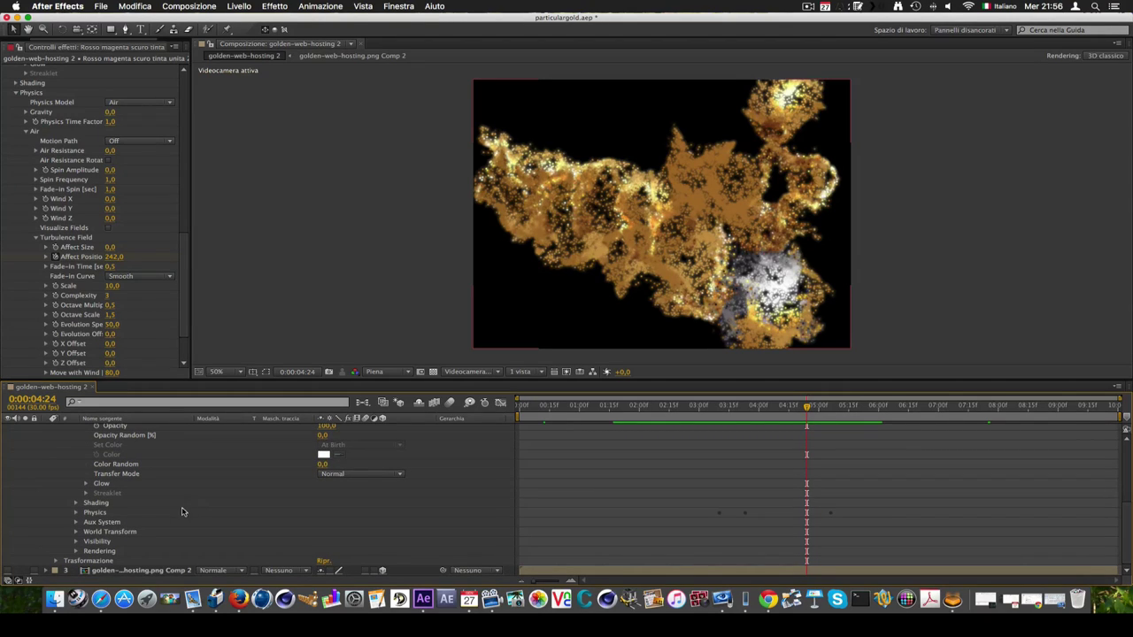
pyautogui.click(76, 513)
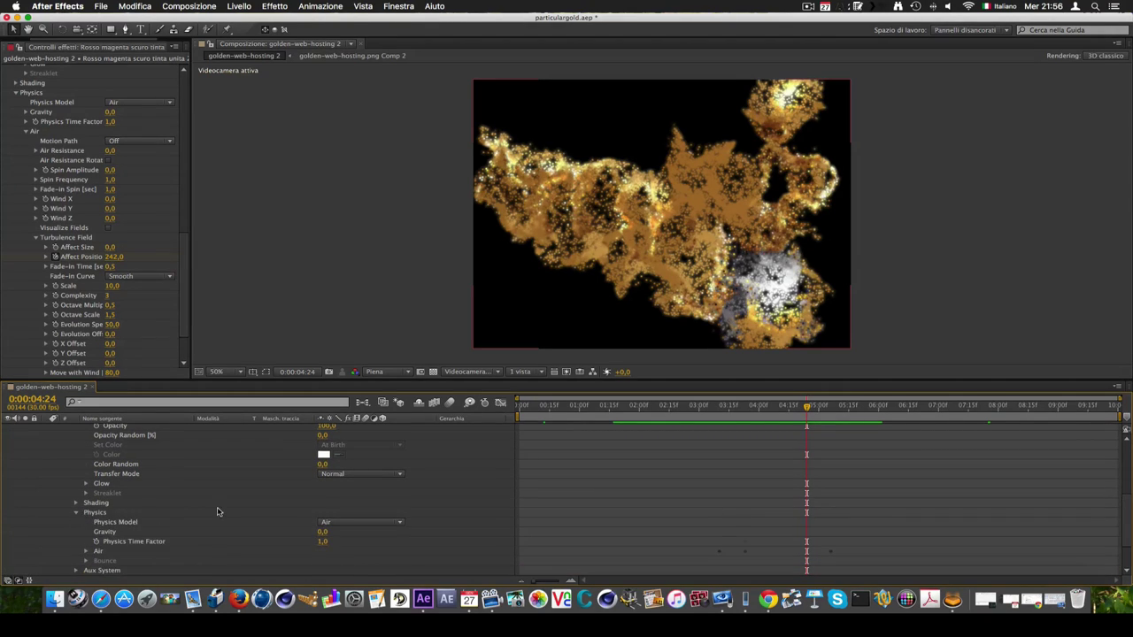
pyautogui.scroll(-2, 218, 511)
pyautogui.click(86, 513)
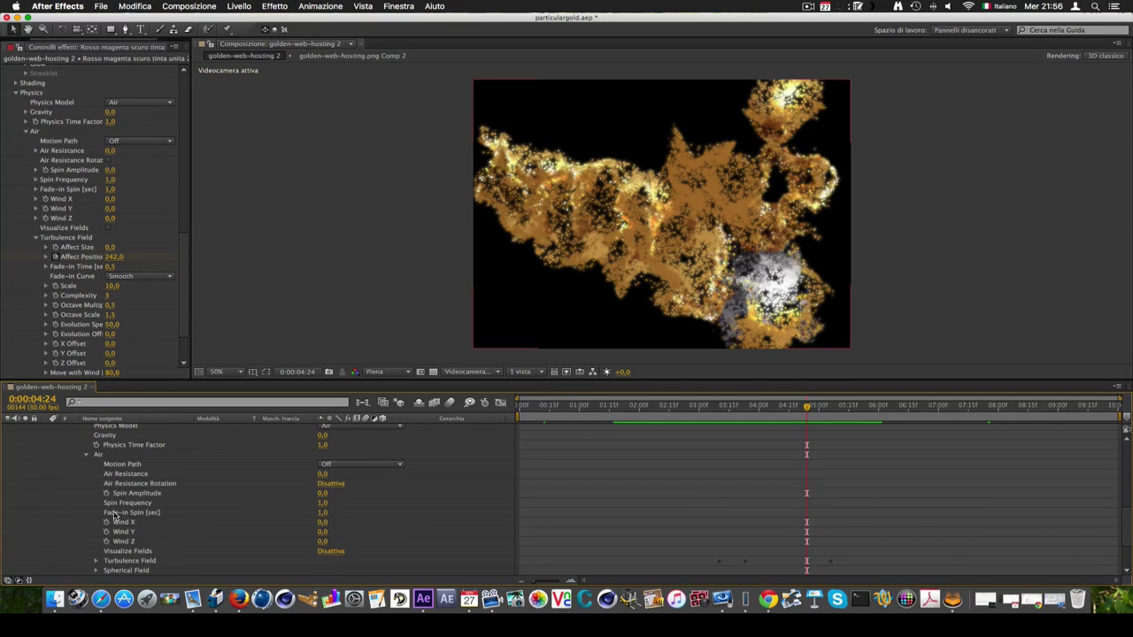
pyautogui.scroll(-4, 198, 515)
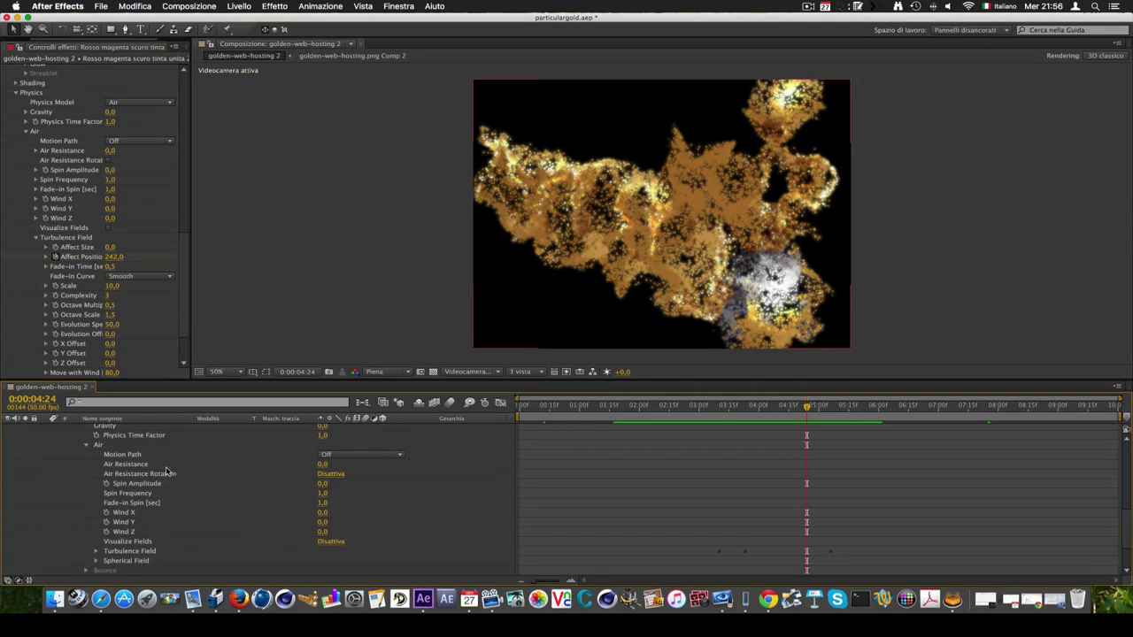
pyautogui.click(98, 551)
pyautogui.scroll(-6, 134, 542)
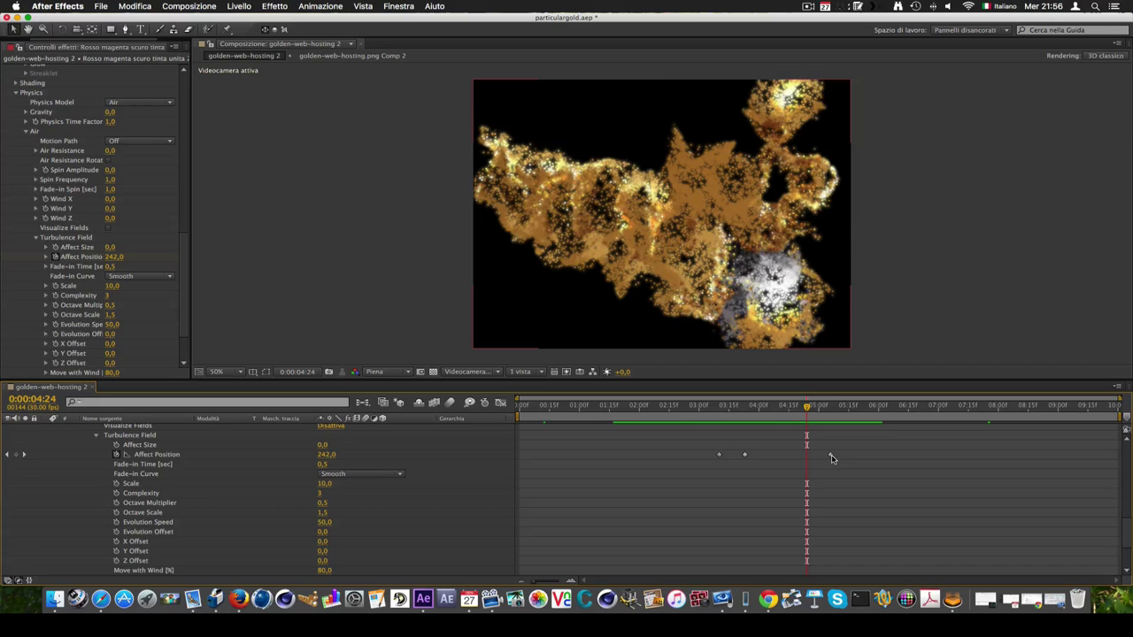
# Move the last two Affect Position keyframes later and set their interpolation to Lineare.
pyautogui.moveTo(830, 458); pyautogui.dragTo(846, 457)
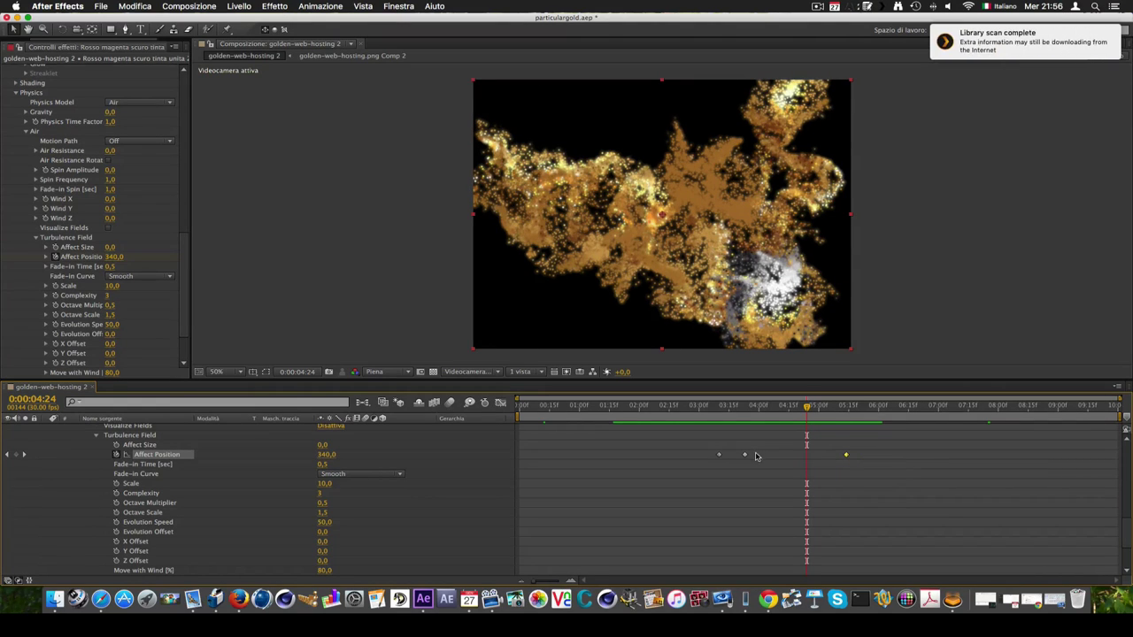
pyautogui.moveTo(746, 456); pyautogui.dragTo(769, 455)
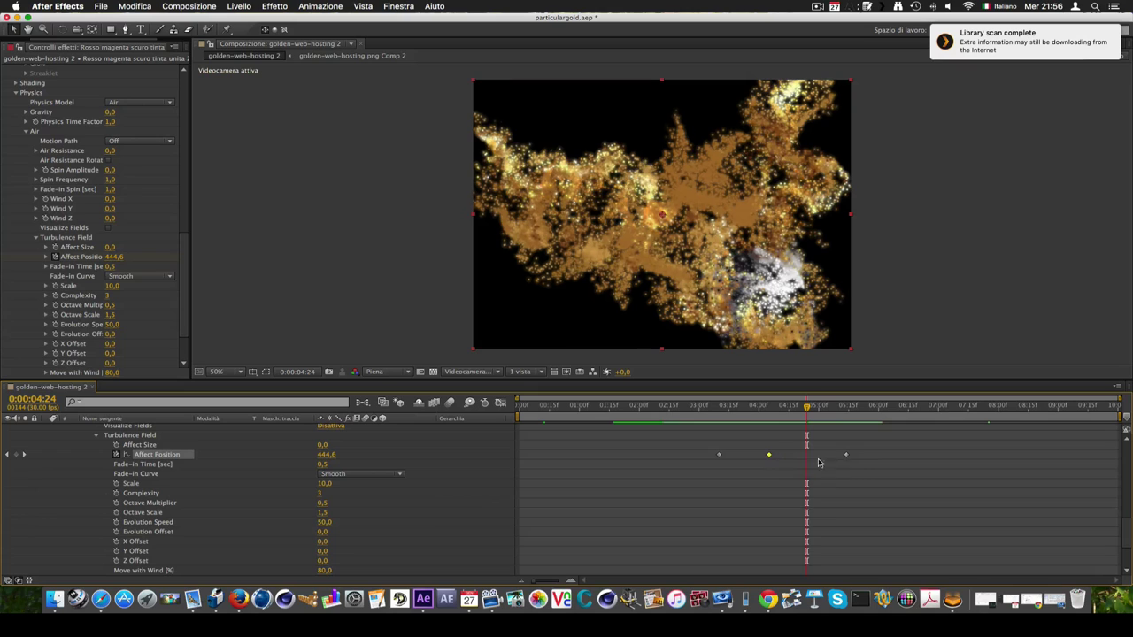
pyautogui.rightClick(719, 456)
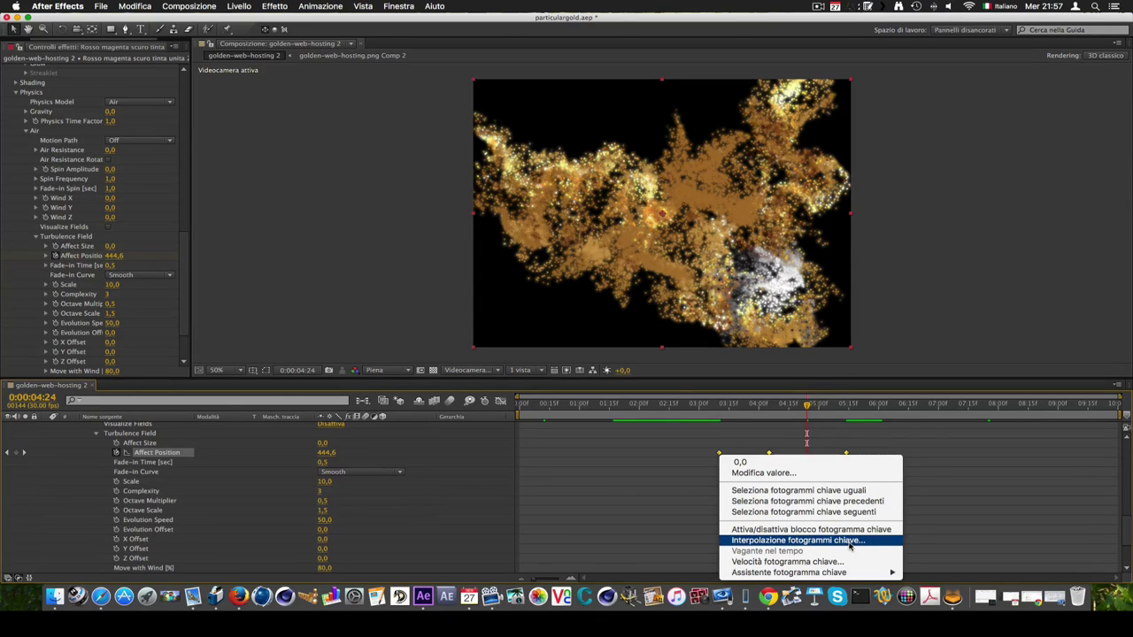
pyautogui.click(848, 542)
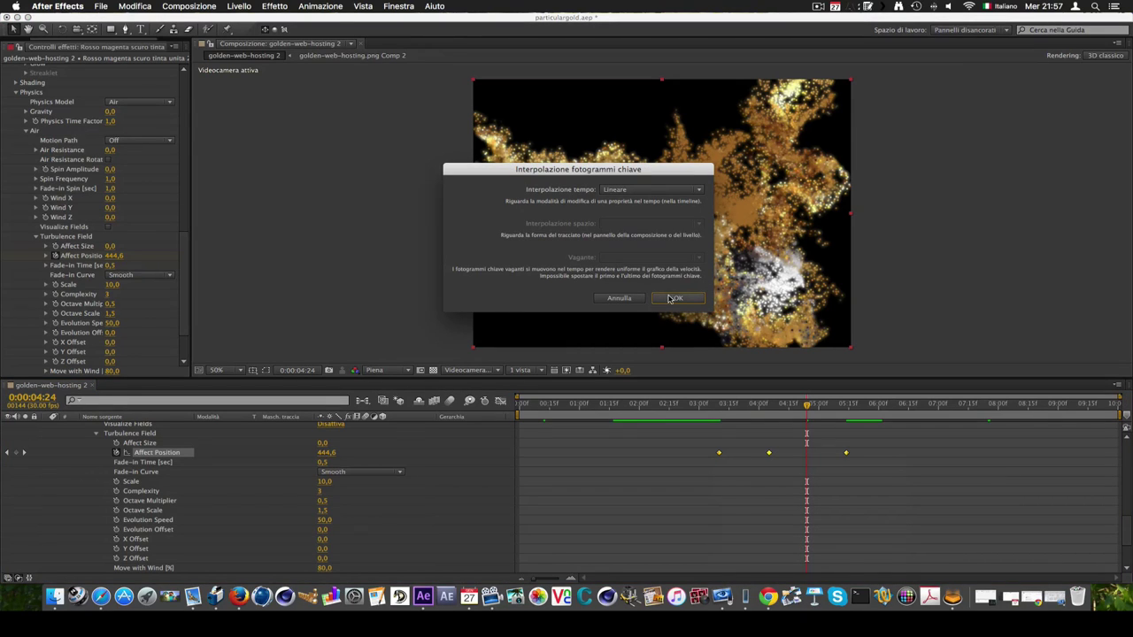
pyautogui.click(685, 299)
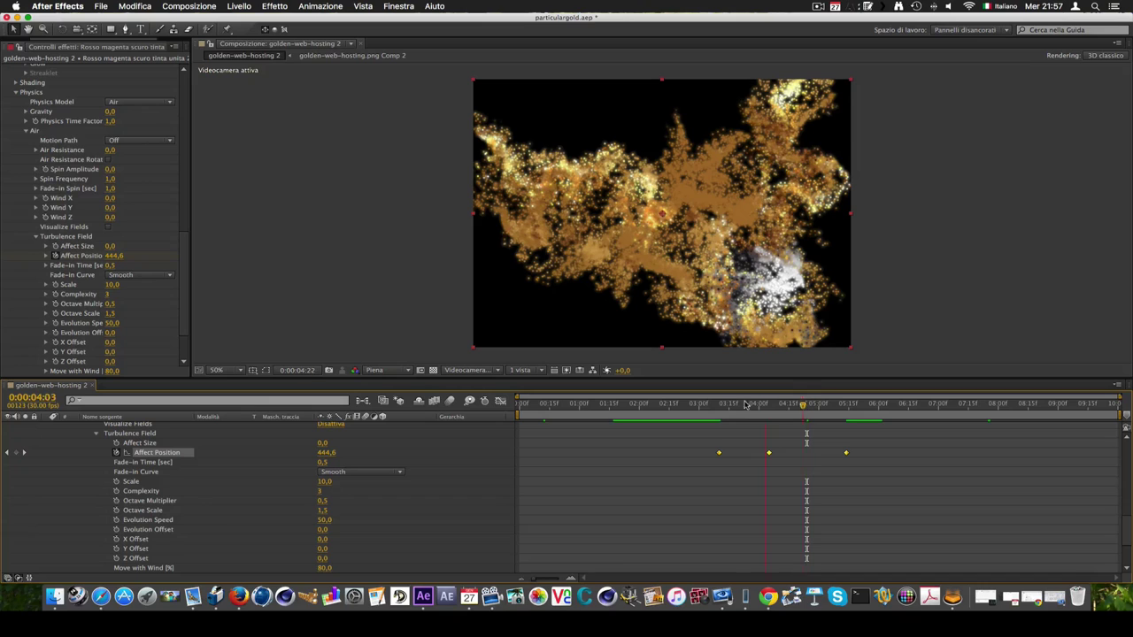
# Scrub back to 3:06, deselect the keyframes, and rewind to 2:02 to confirm the figure is intact.
pyautogui.moveTo(806, 406); pyautogui.dragTo(710, 406)
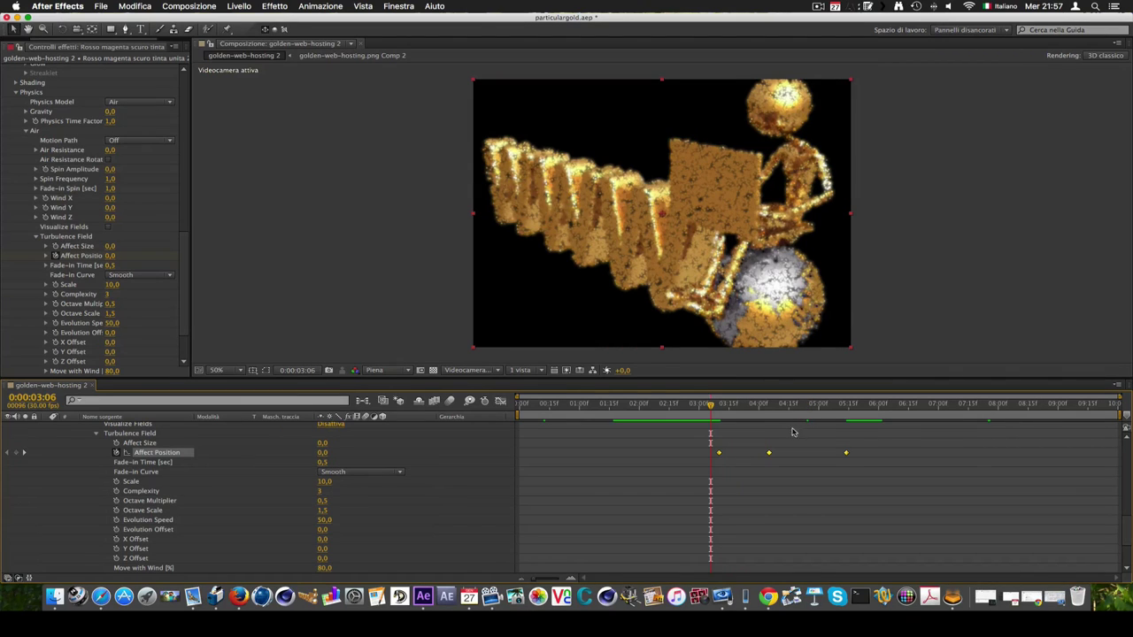
pyautogui.click(816, 493)
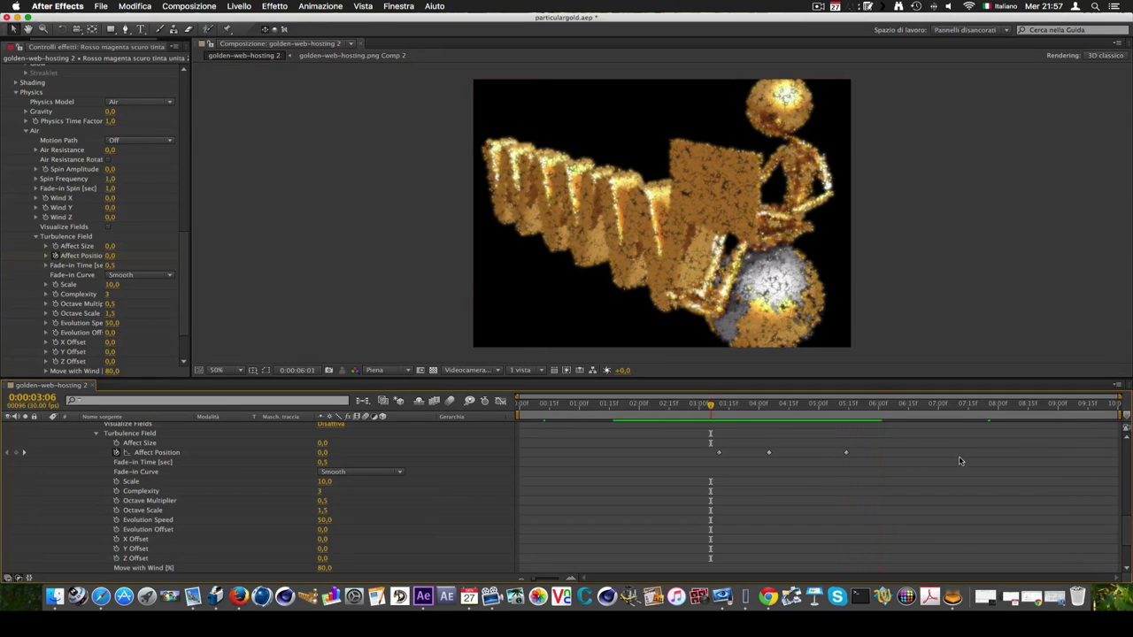
pyautogui.moveTo(785, 404); pyautogui.dragTo(644, 405)
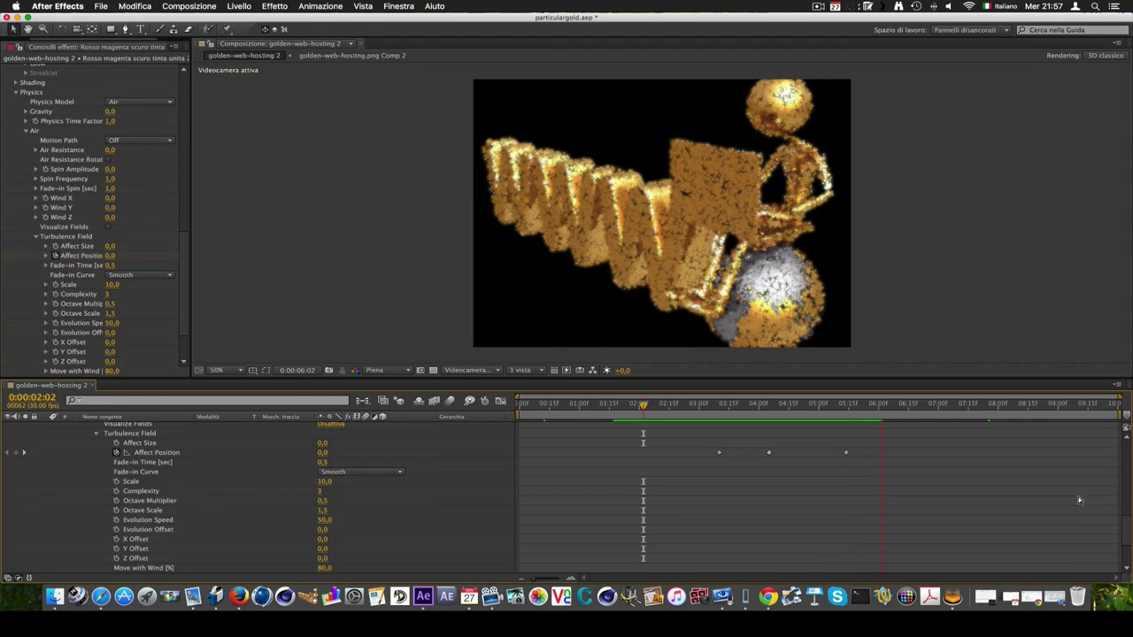
# Raise the middle Affect Position keyframe at 4:04 to 988 and move the last keyframe to about 6:00.
pyautogui.click(888, 413)
pyautogui.moveTo(752, 409); pyautogui.dragTo(766, 408)
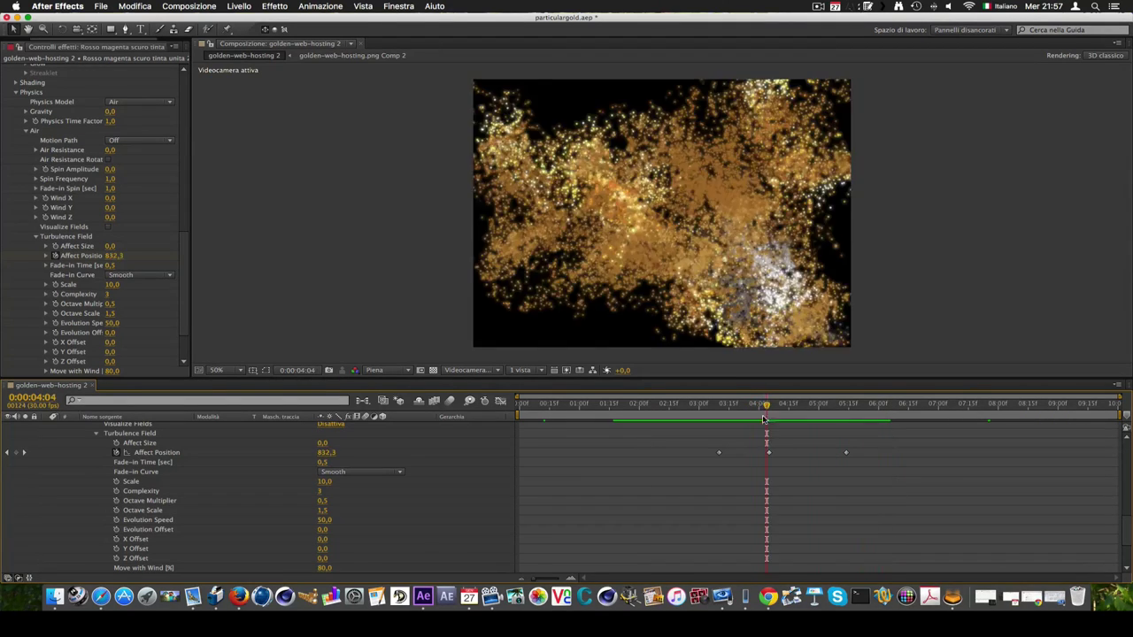
pyautogui.click(769, 453)
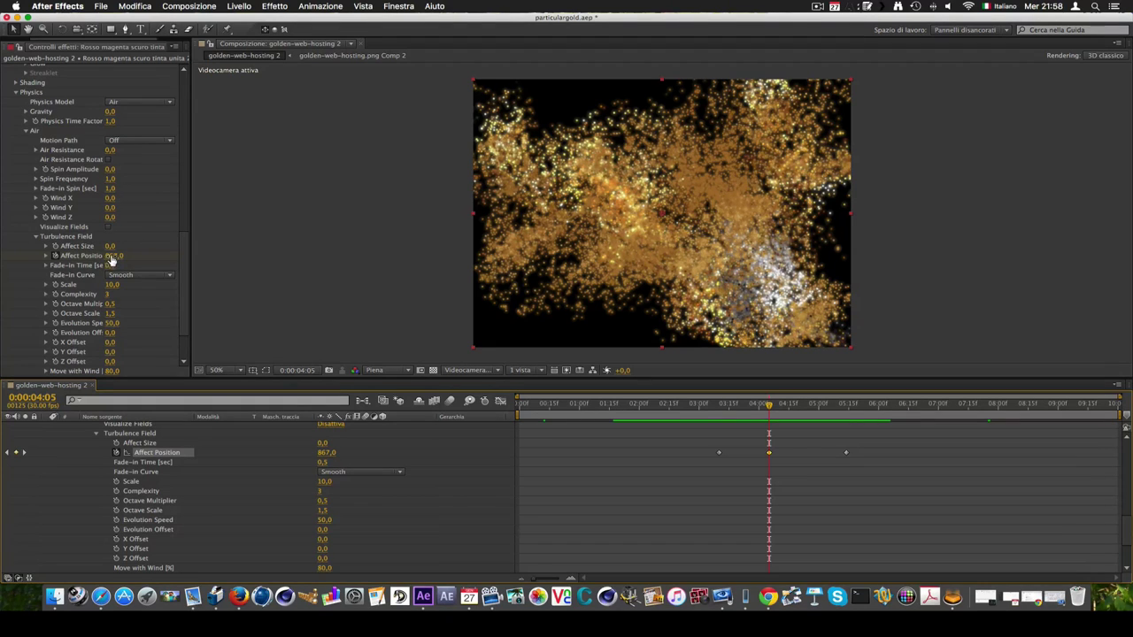
pyautogui.moveTo(113, 255); pyautogui.dragTo(138, 255)
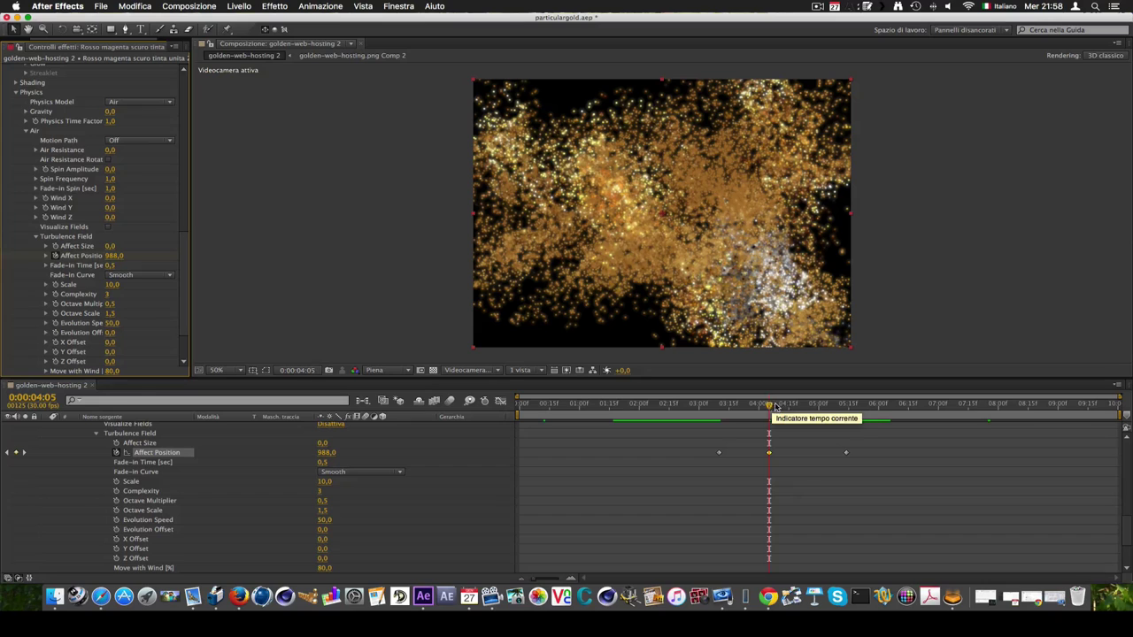
pyautogui.moveTo(774, 406); pyautogui.dragTo(840, 407)
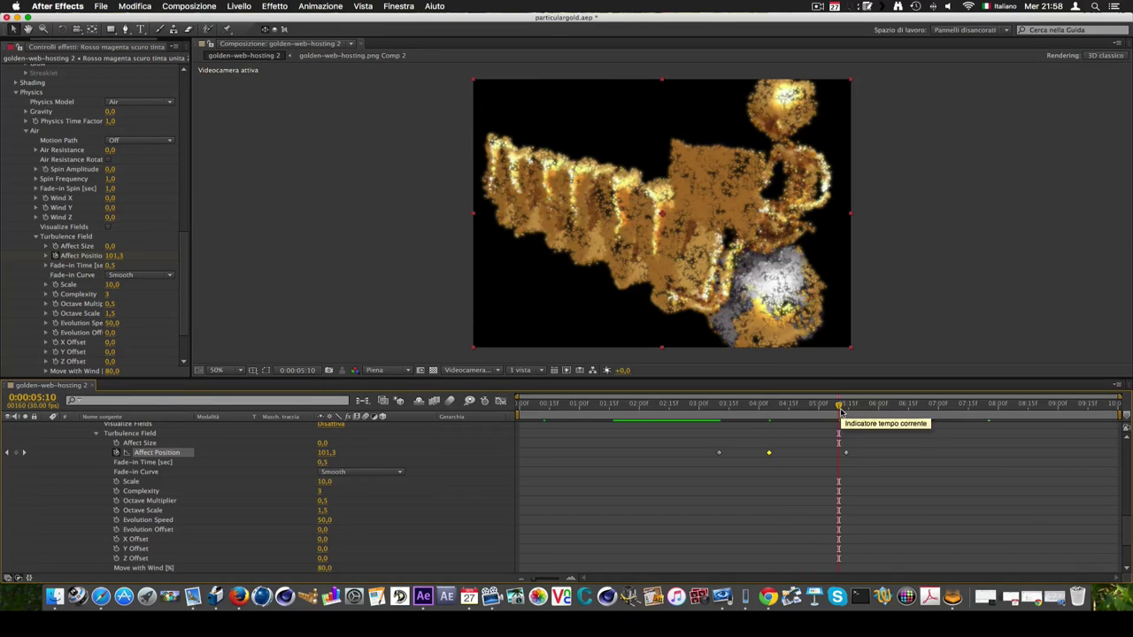
pyautogui.moveTo(846, 456)
pyautogui.mouseDown()
pyautogui.moveTo(928, 455)
pyautogui.moveTo(828, 457)
pyautogui.moveTo(875, 457)
pyautogui.mouseUp()
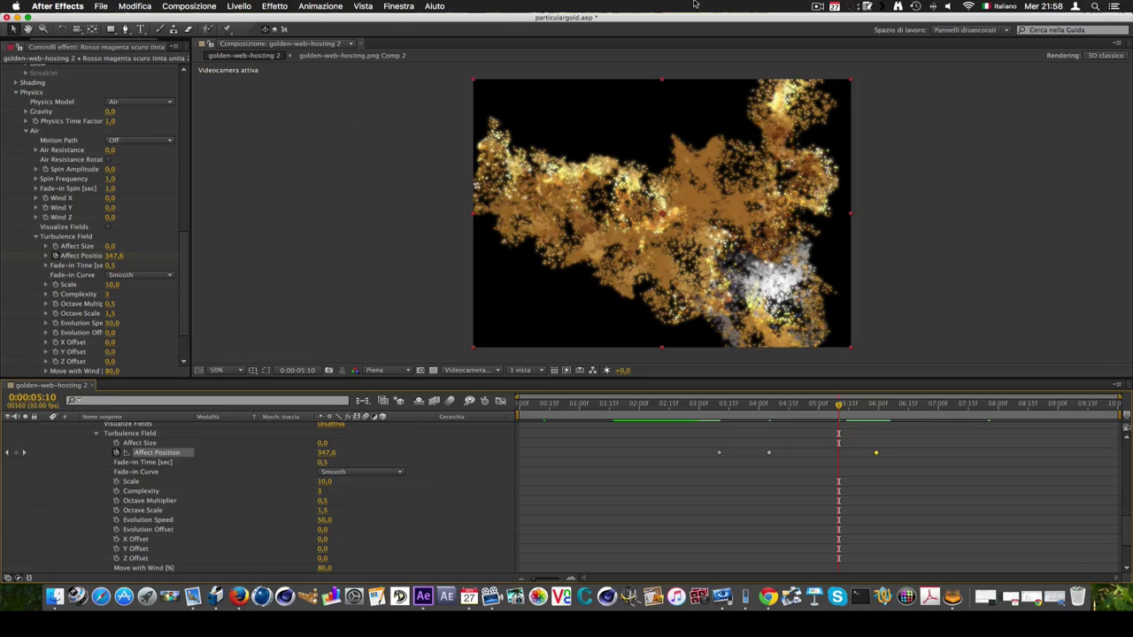
pyautogui.click(817, 7)
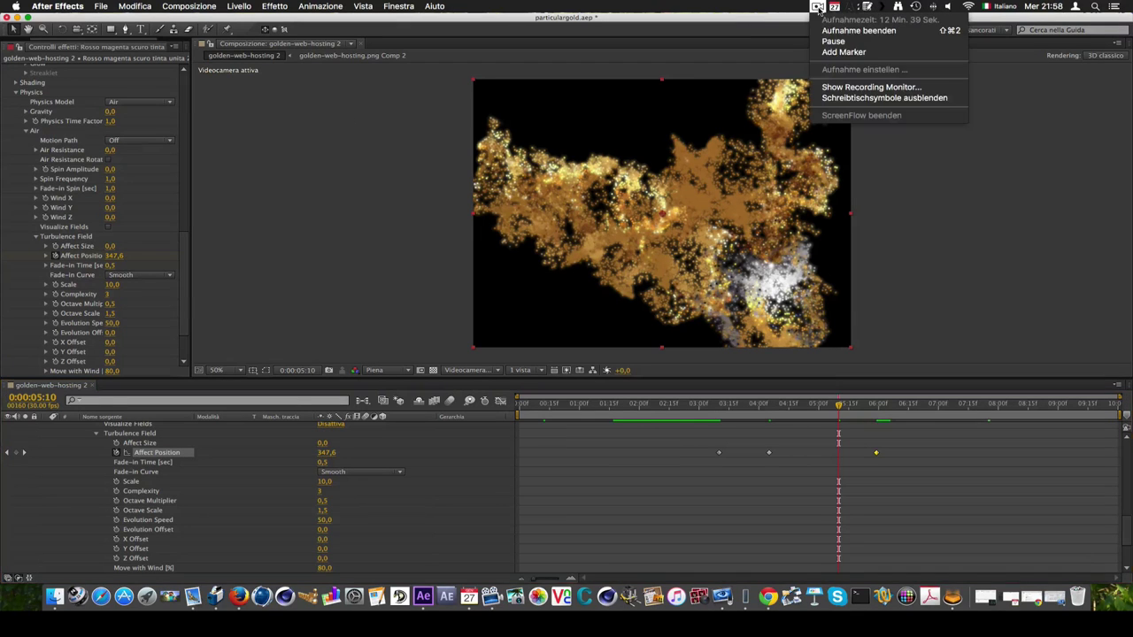
# Stop the ScreenFlow screen recording.
pyautogui.click(859, 31)
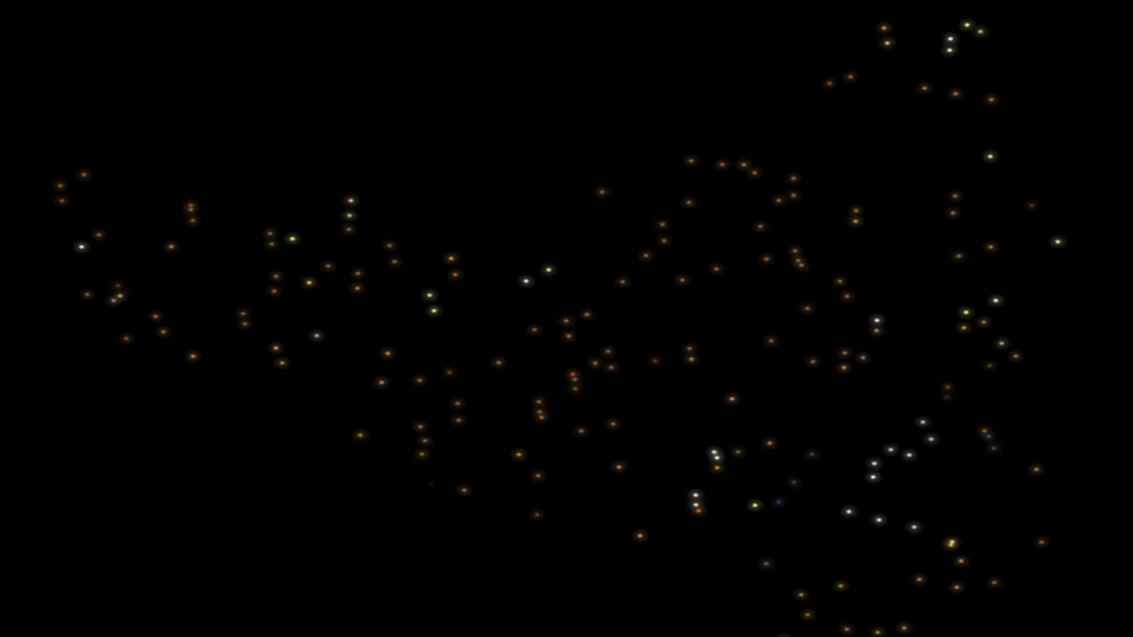